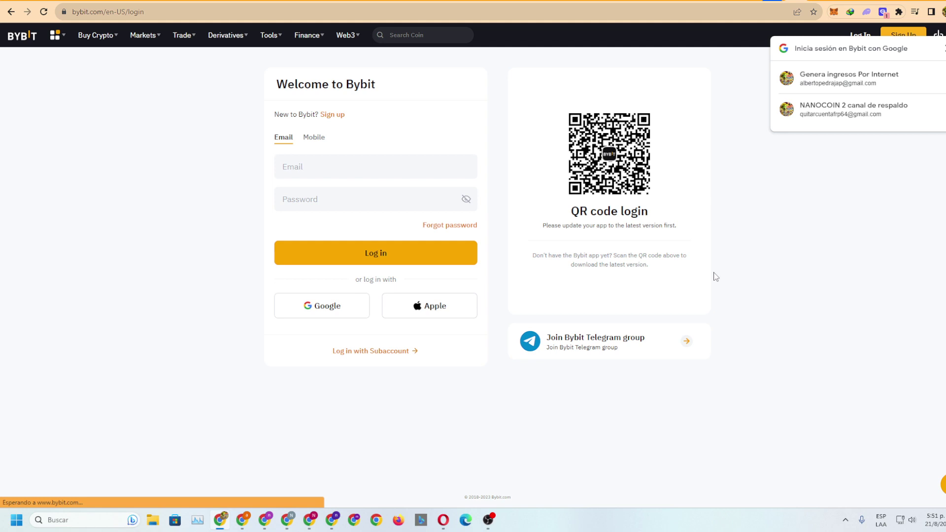
Step: Switch to the other Chrome profile, restore its pages and examine Bybit in CoinMarketCap's ranking of cryptocurrency spot exchanges
click(242, 522)
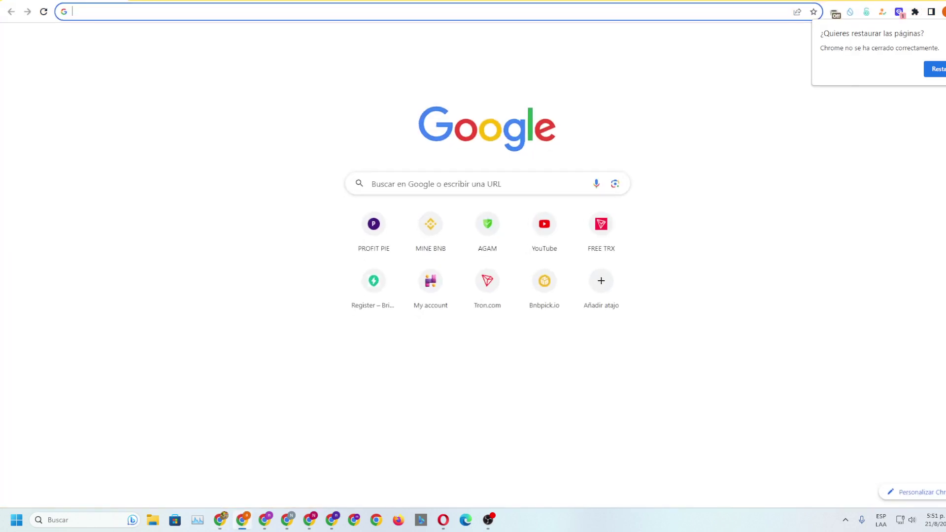
click(939, 68)
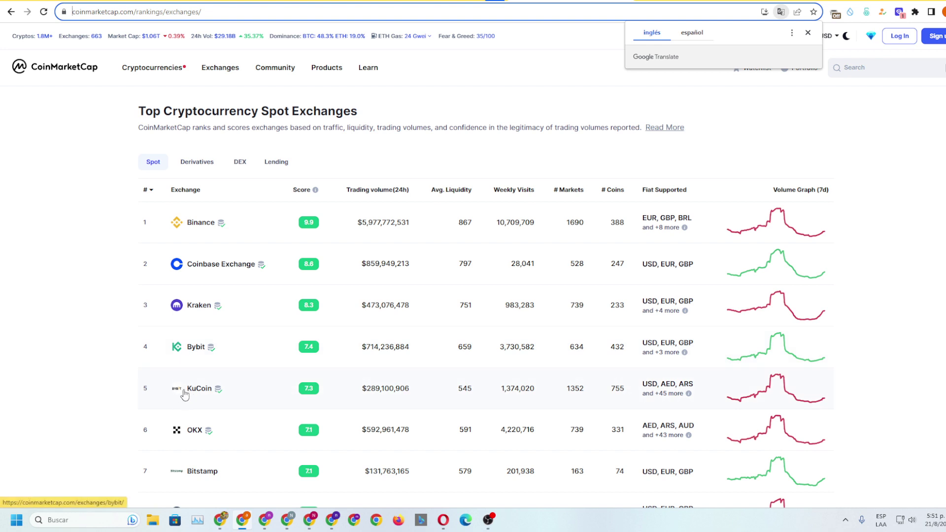
mouse_move(214, 393)
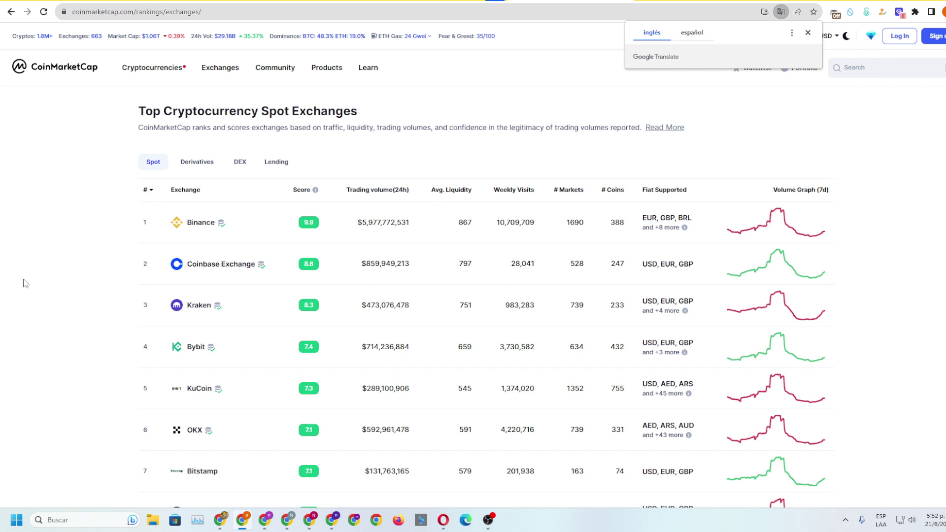
Step: Switch back to Bybit, log in with the first suggested Google account and open the account's Identity Verification page
click(220, 520)
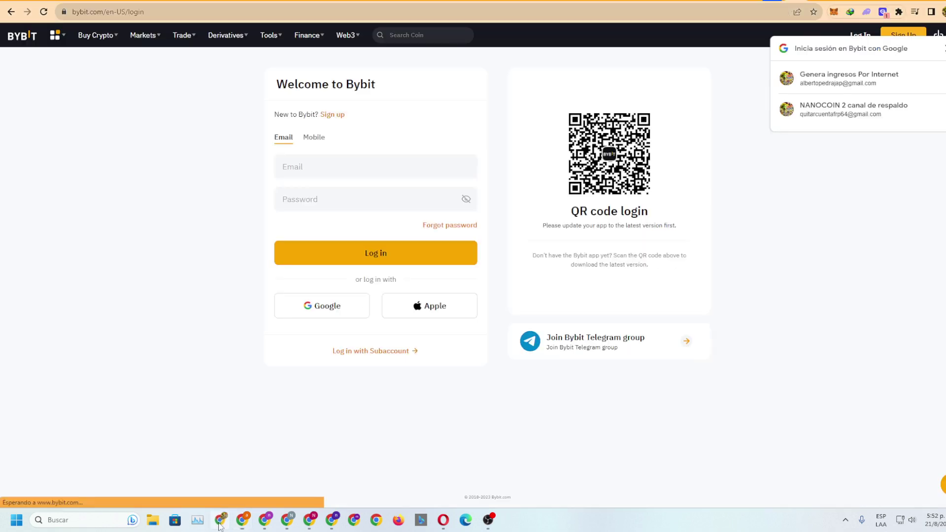
click(849, 79)
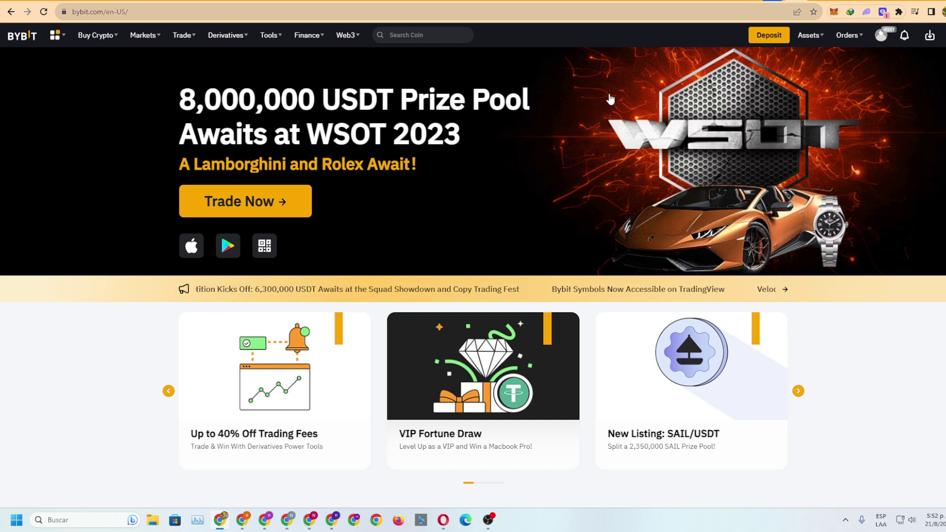
mouse_move(882, 35)
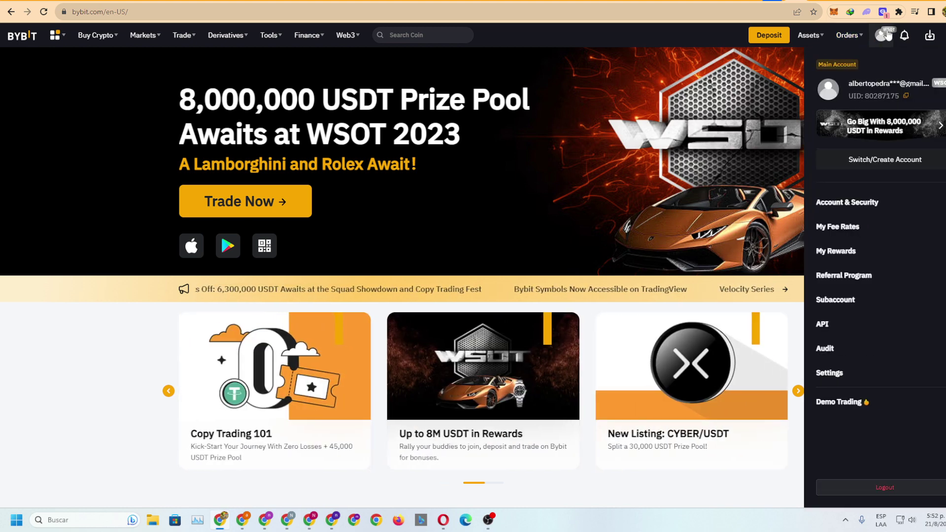
click(859, 87)
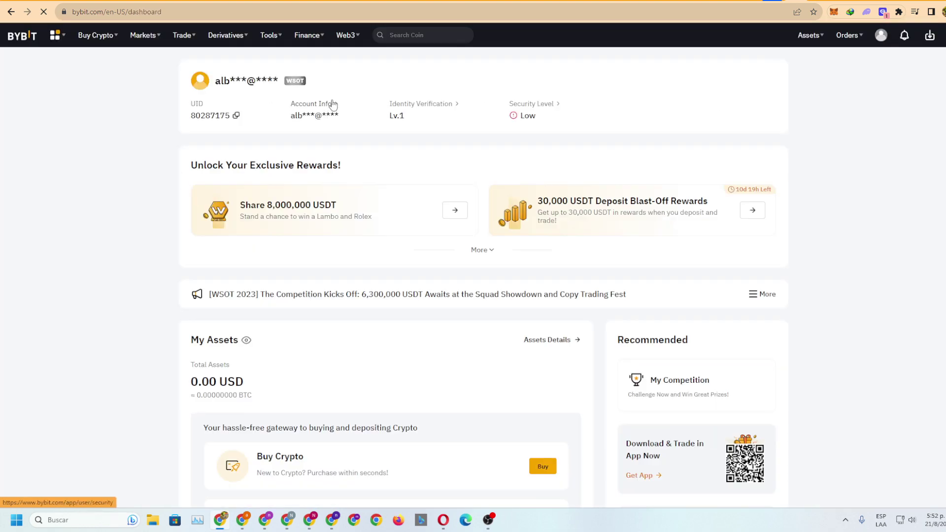
click(421, 105)
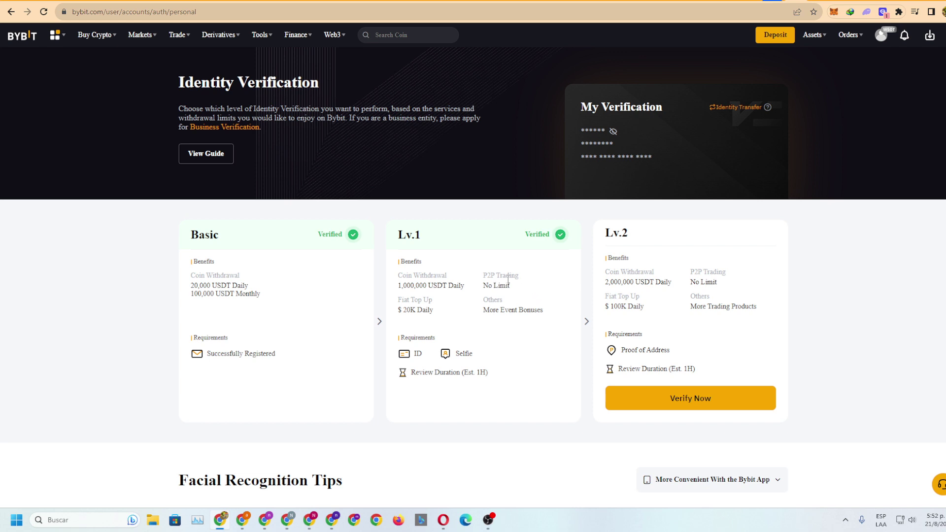
Step: Search Bybit for "p2p" and open P2P Trading (0 Fees)
mouse_move(262, 35)
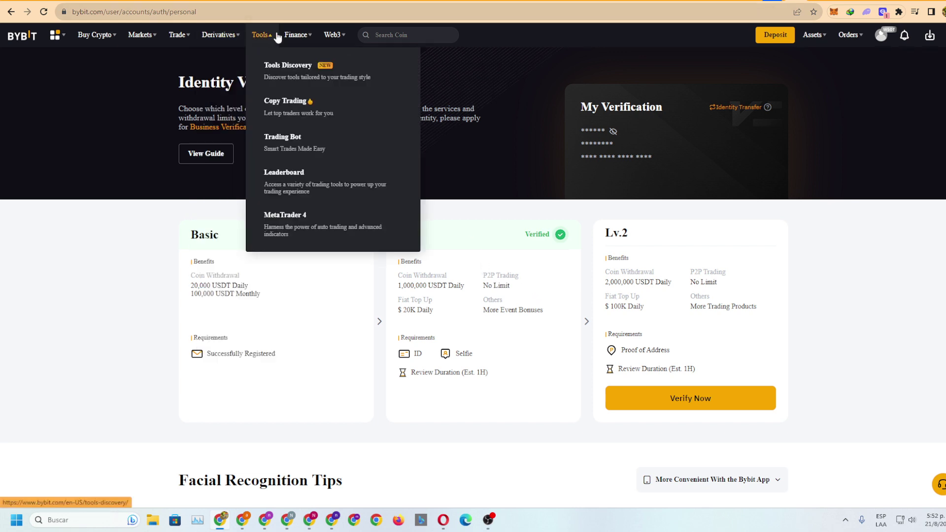
click(415, 35)
text(p2p)
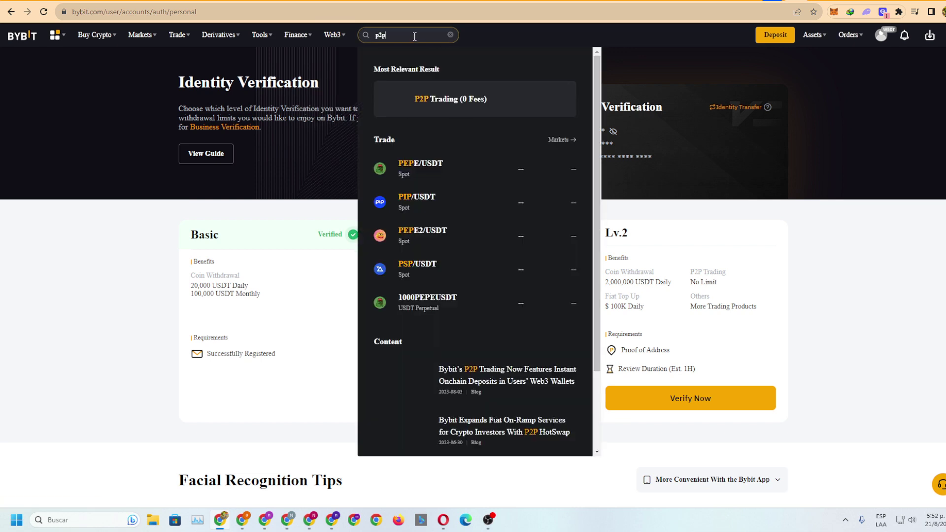
click(465, 99)
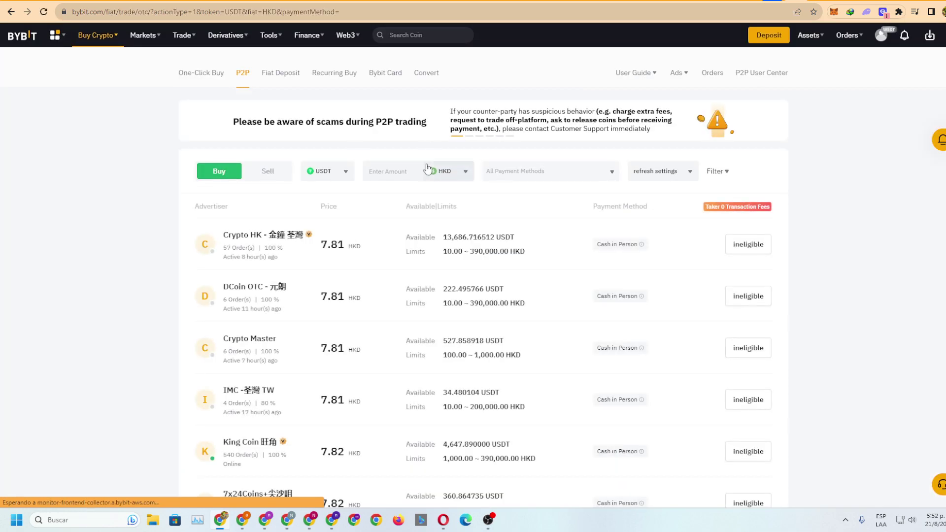
Step: Set the fiat currency of the P2P offers to VES
click(464, 171)
scroll(462, 242, down, 5)
scroll(463, 276, down, 3)
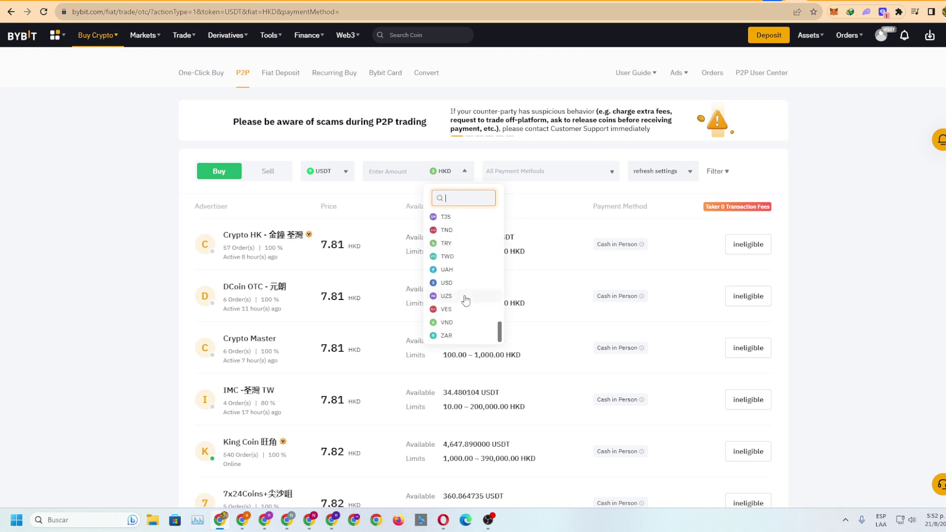
click(447, 313)
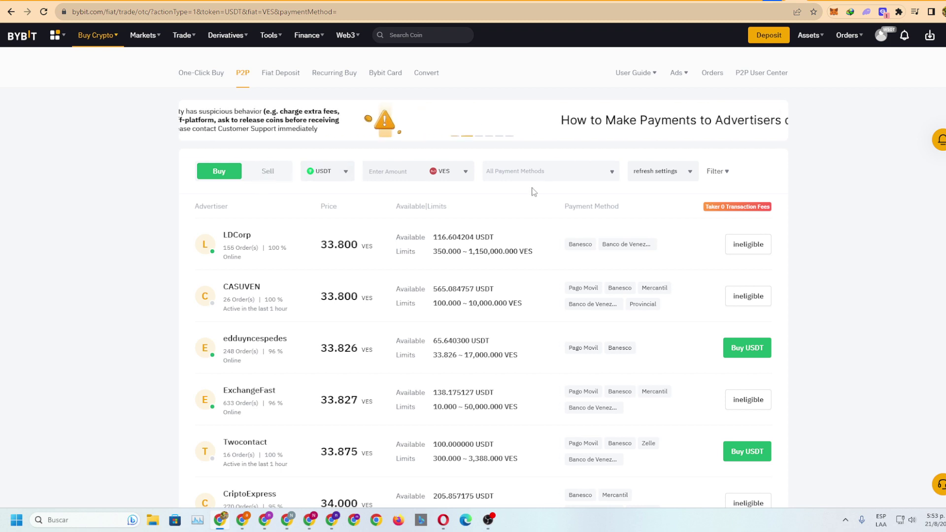
Step: Show the P2P sell offers, open the 33.102 VES offer and enter 10 USDT as the amount to sell
click(269, 172)
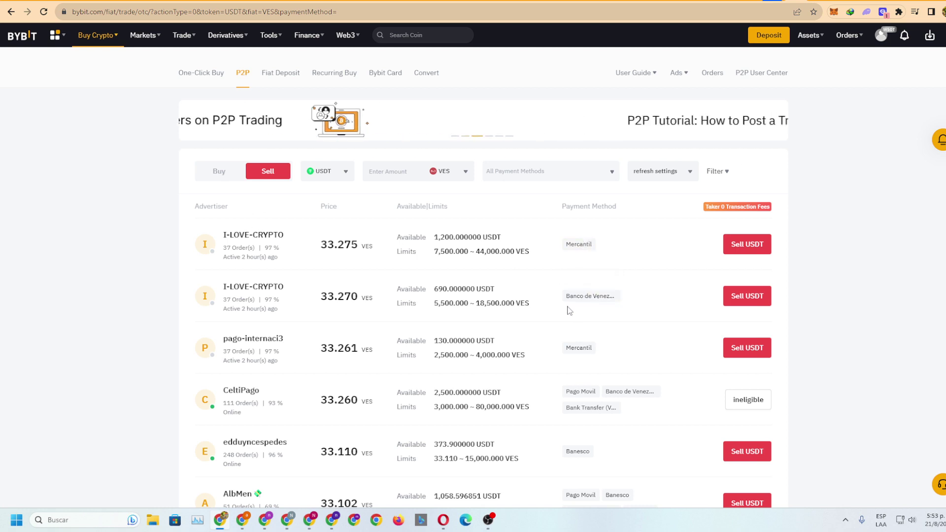
scroll(592, 294, down, 1)
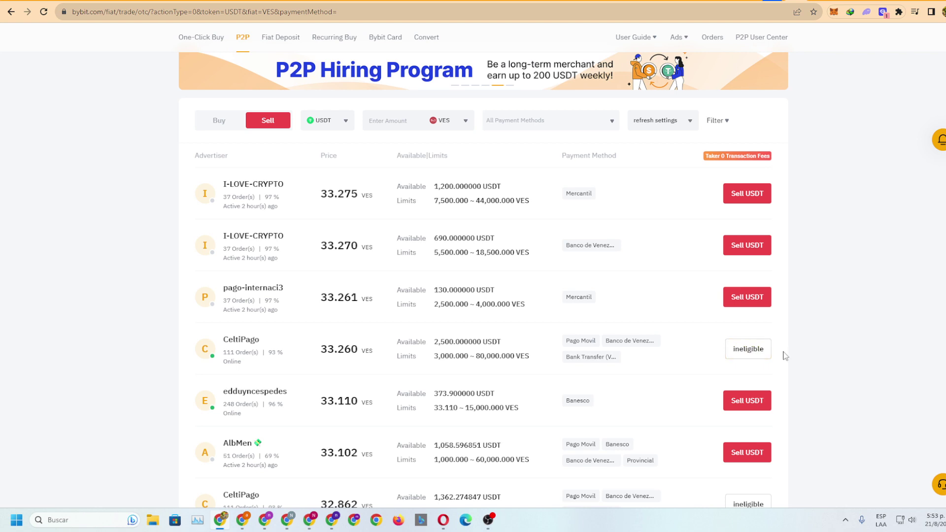
scroll(786, 356, down, 1)
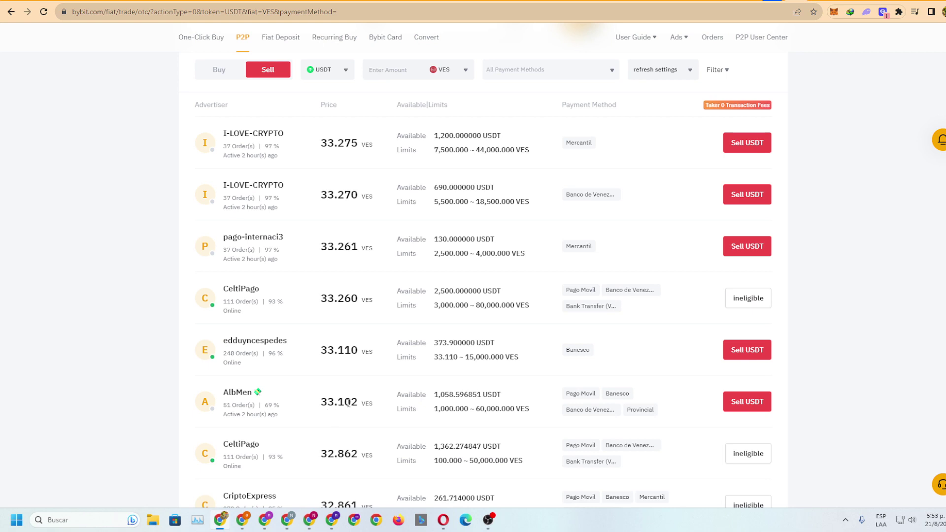
click(756, 404)
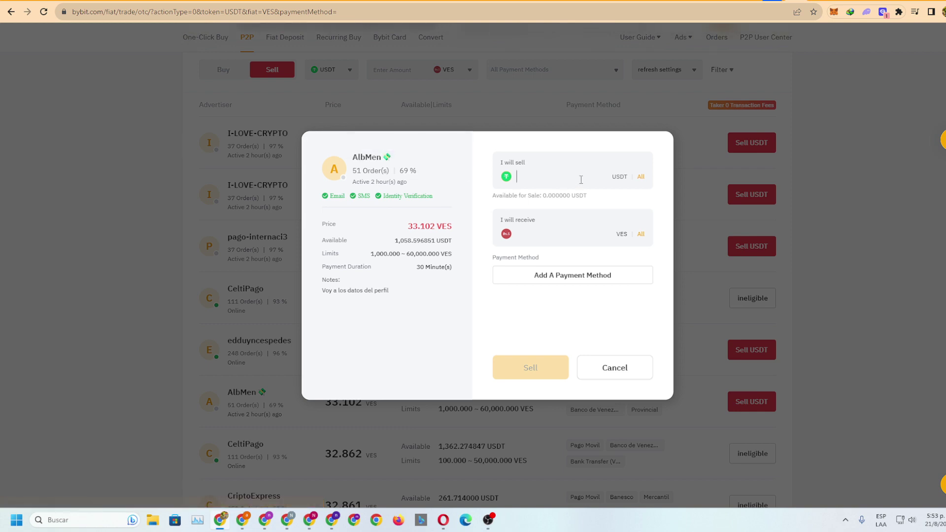
text(10)
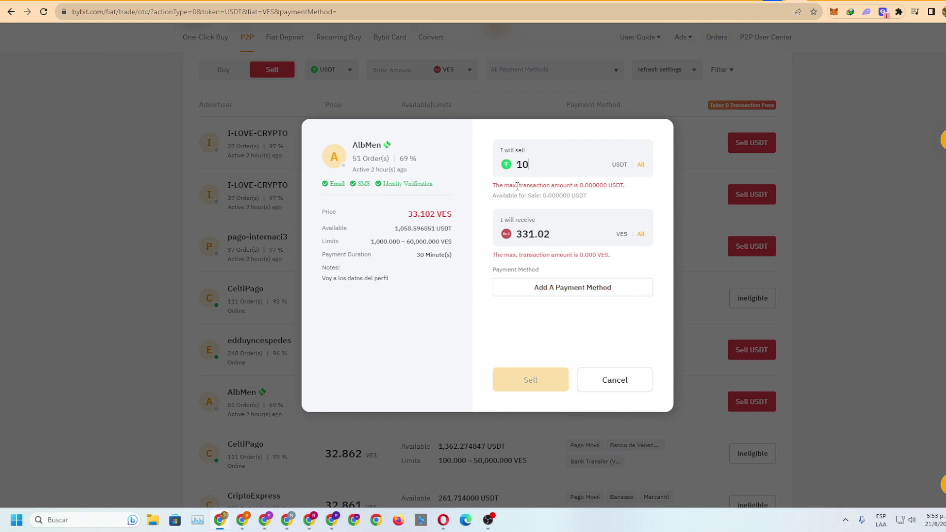
Step: Start adding a payment method from the sell offer and choose Pago Movil as its type
click(581, 288)
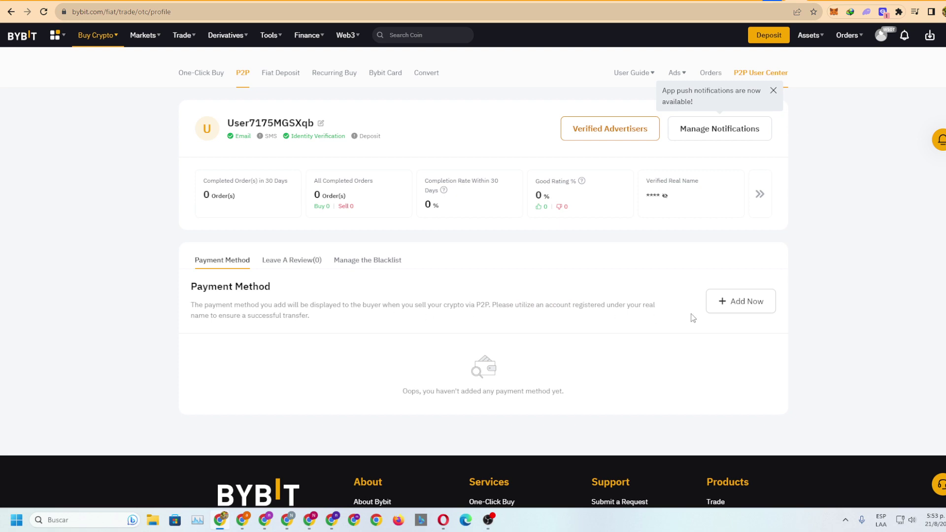
click(751, 302)
click(544, 266)
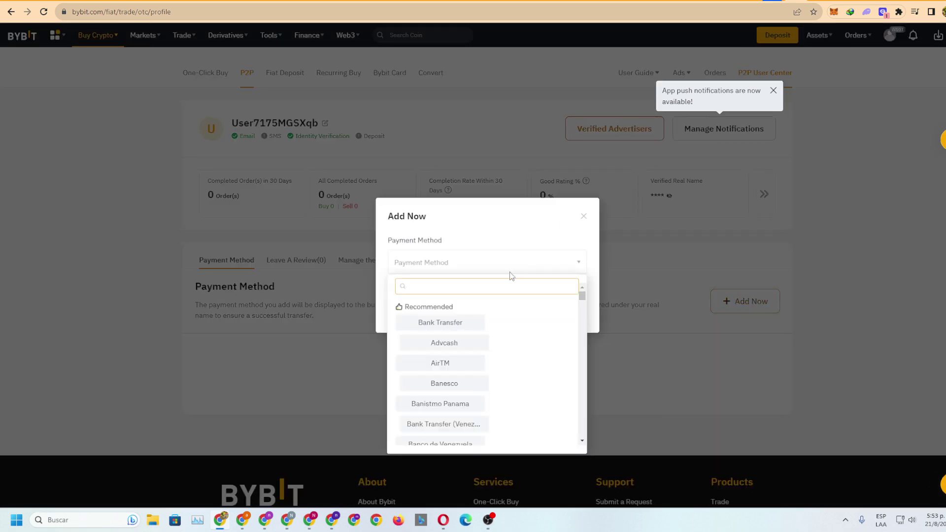
scroll(457, 395, down, 6)
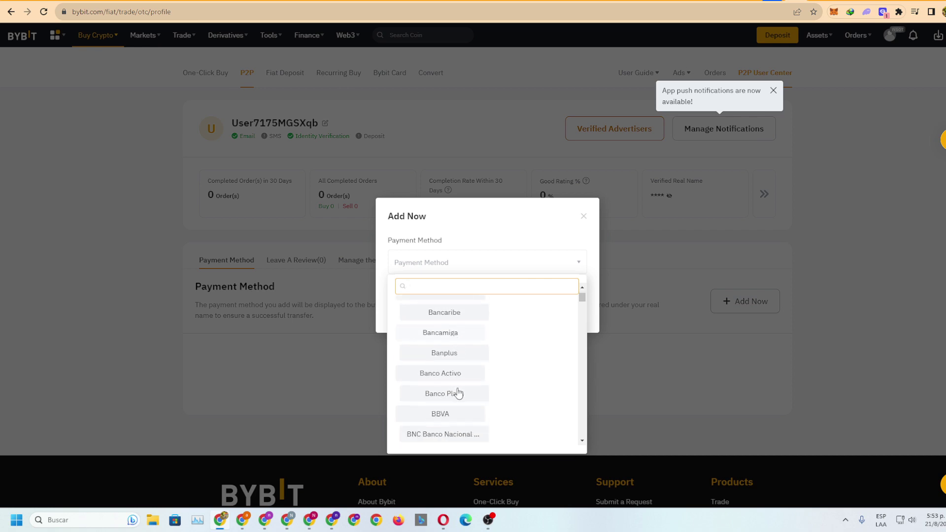
scroll(455, 380, down, 3)
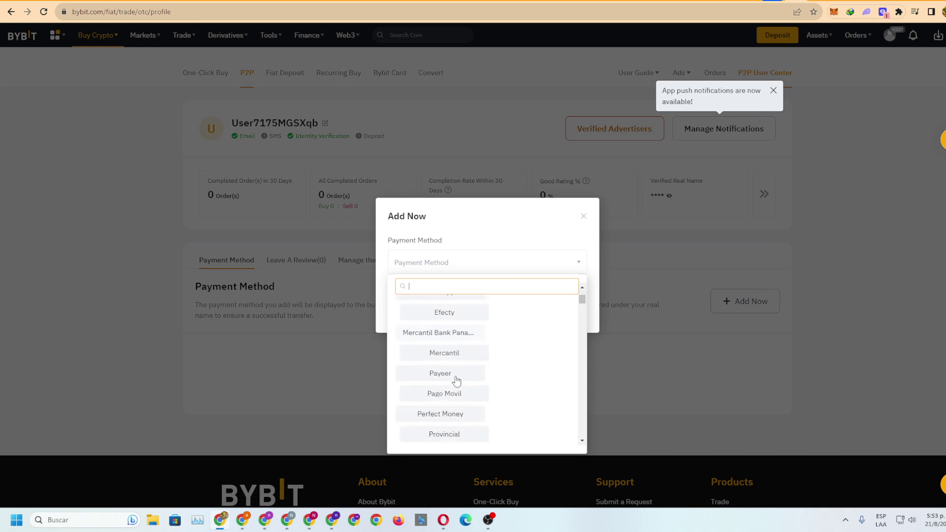
click(450, 342)
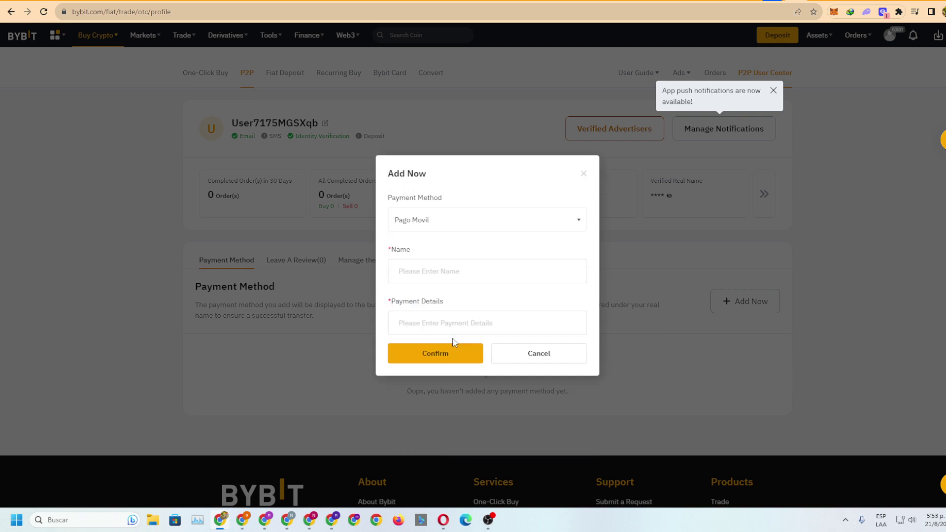
Step: Examine the Name and Payment Details fields of the Pago Movil form and close it without saving
click(423, 271)
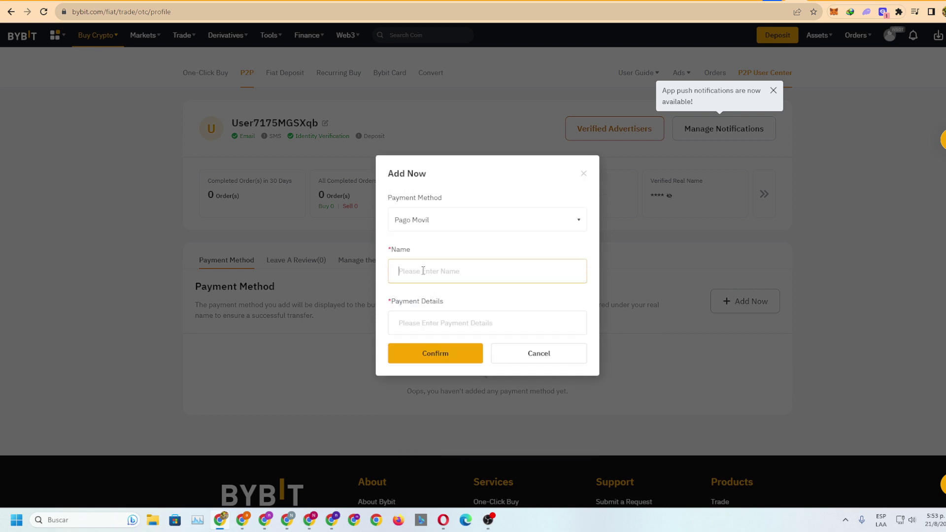
click(436, 323)
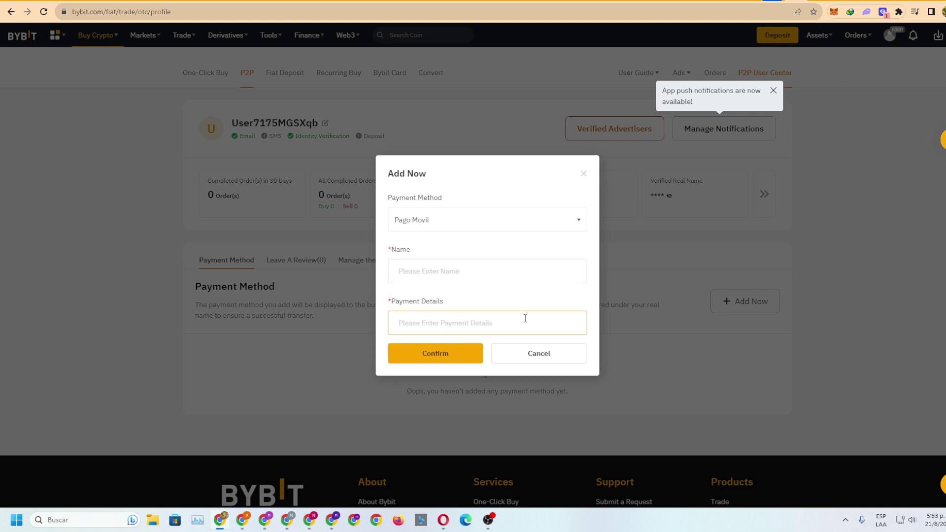
click(408, 270)
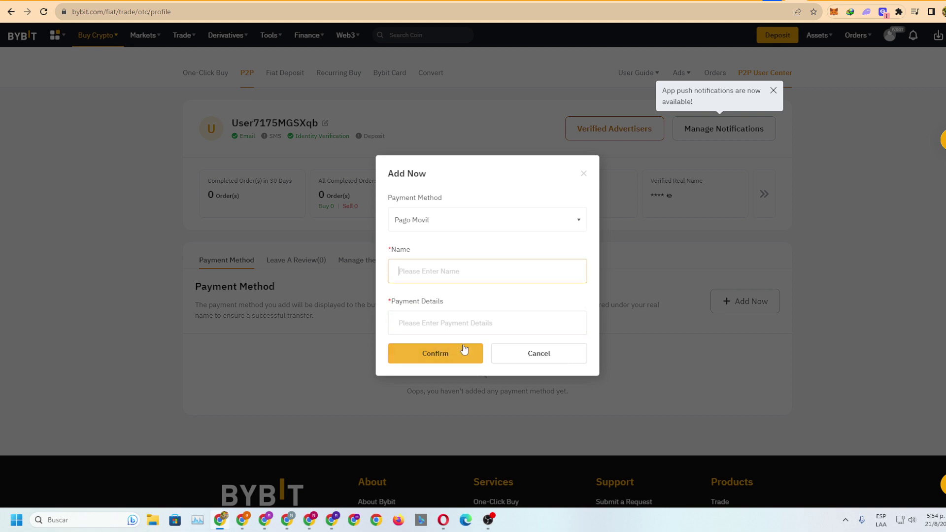
click(583, 174)
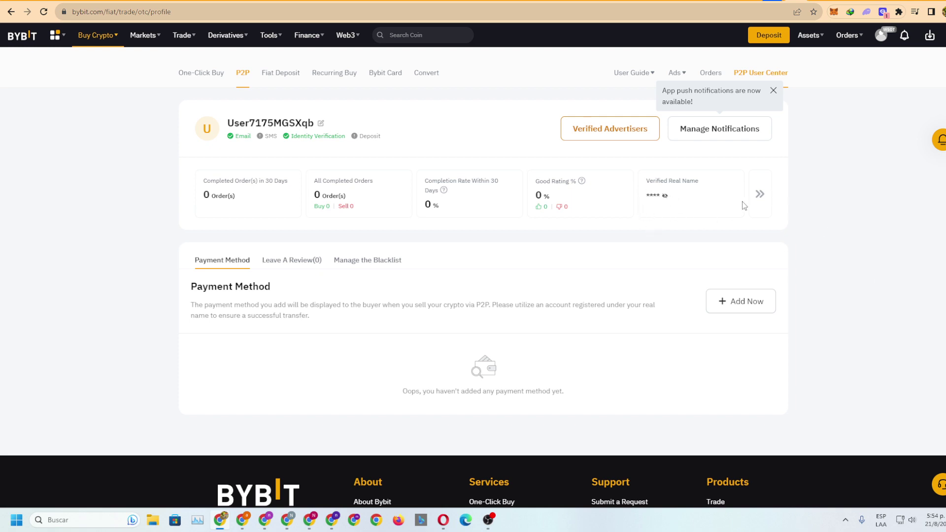
Step: Dismiss the app push notification notice and return to the P2P offers, showing the buy offers in VES
click(774, 91)
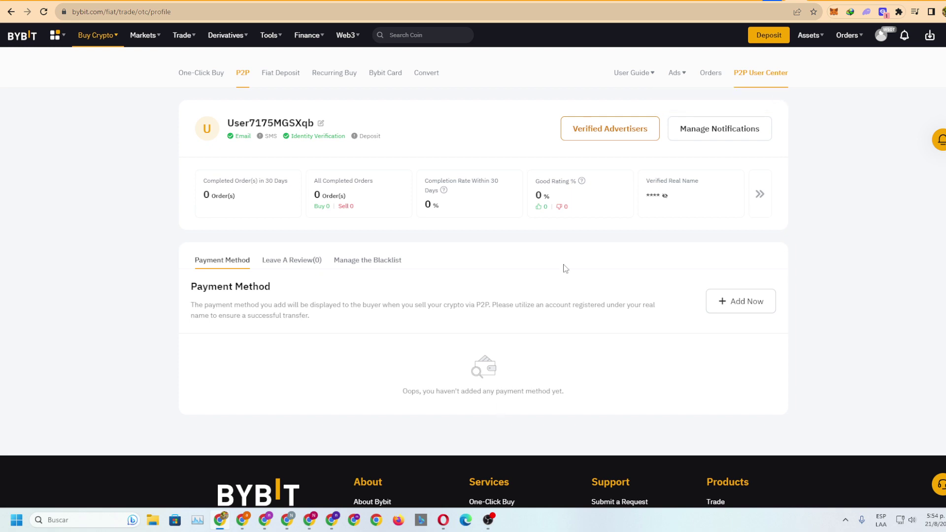
click(760, 196)
click(595, 129)
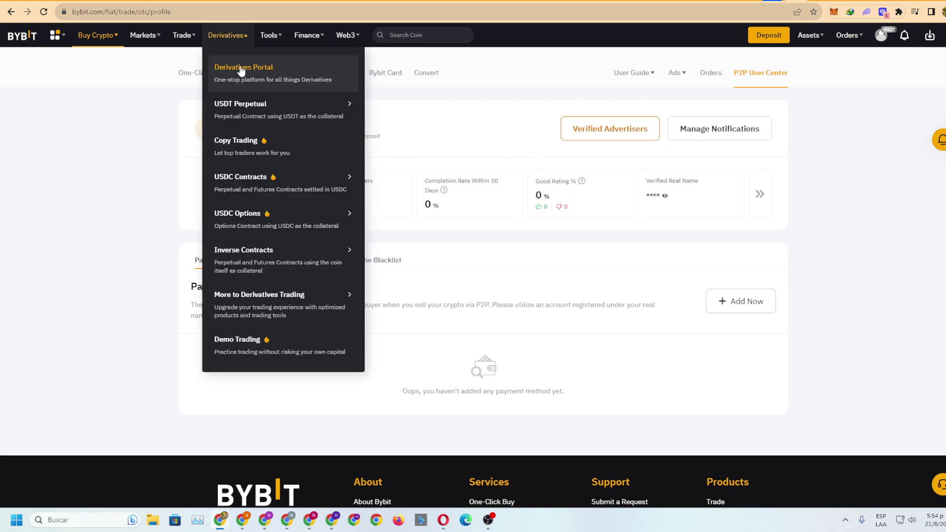
click(12, 12)
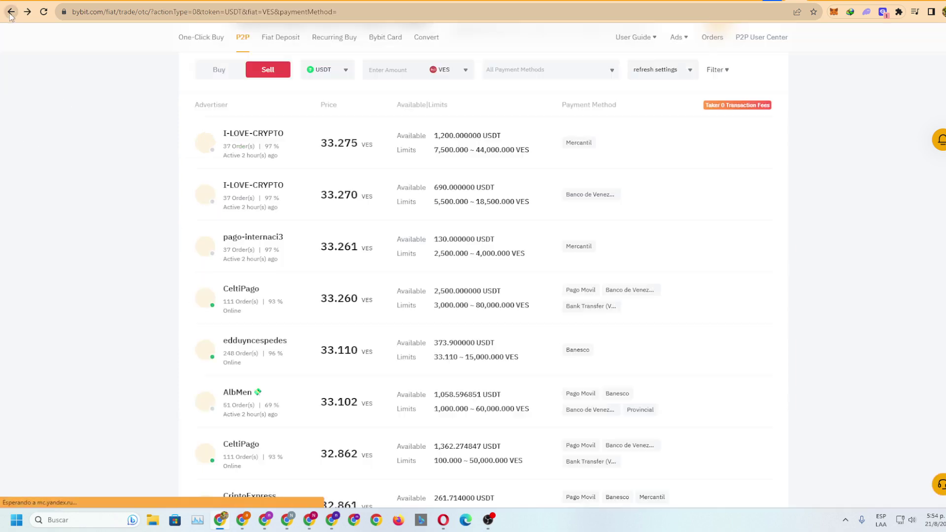
click(228, 173)
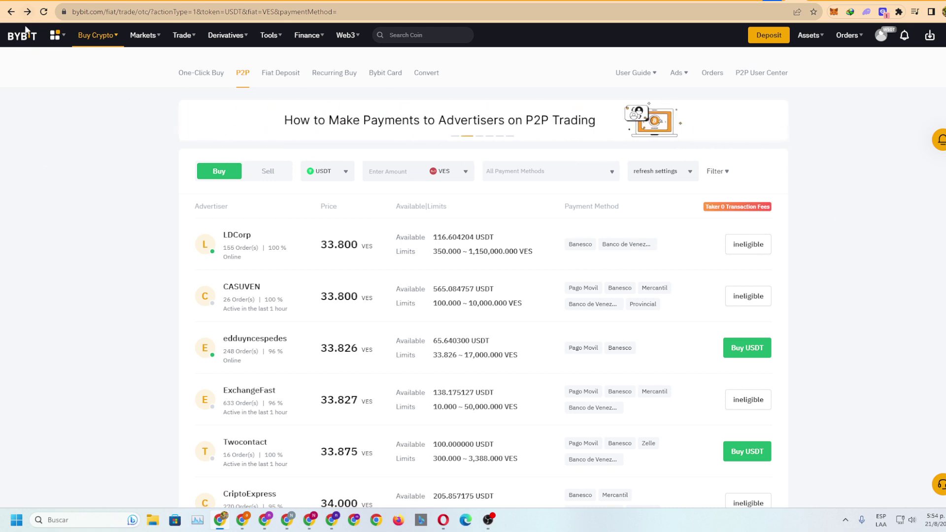
Step: Open the Notification Center and review the list of all notifications
mouse_move(55, 44)
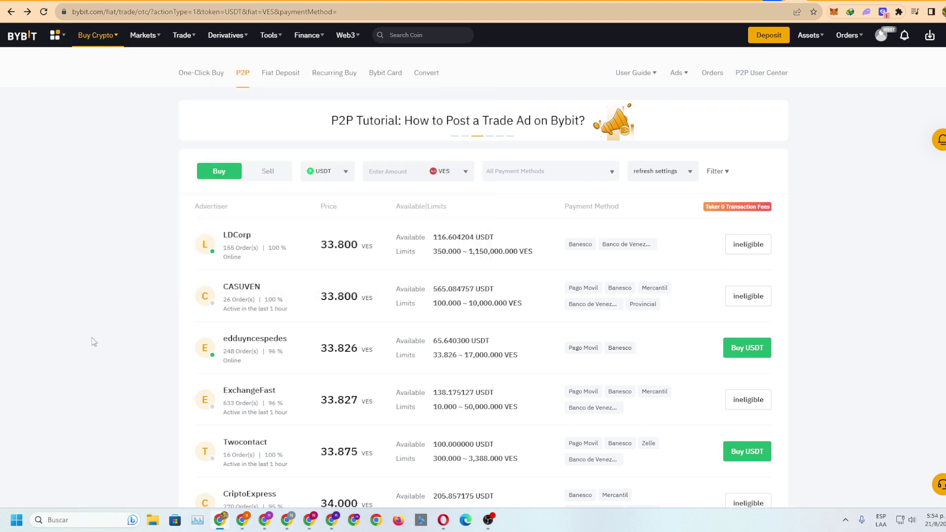
click(911, 39)
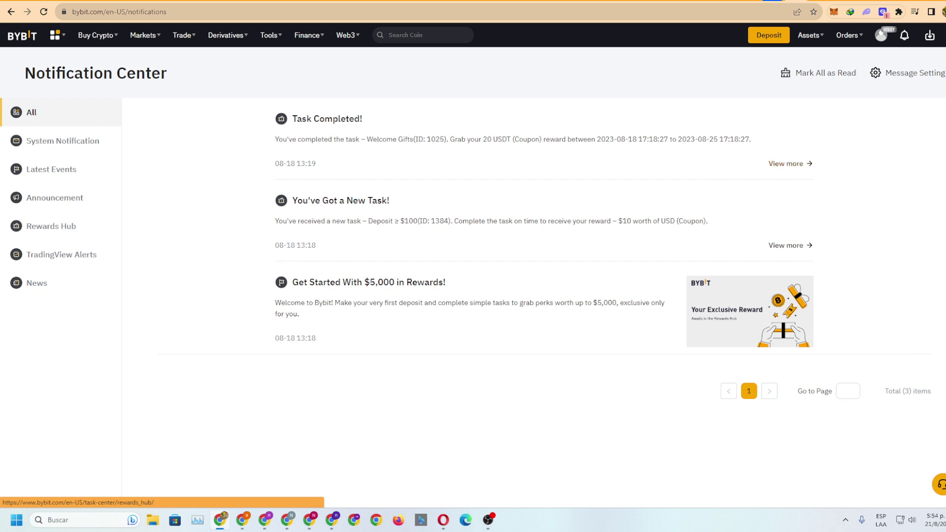
Step: Go to the Trading Bot page and start creating a Spot Grid bot
mouse_move(232, 31)
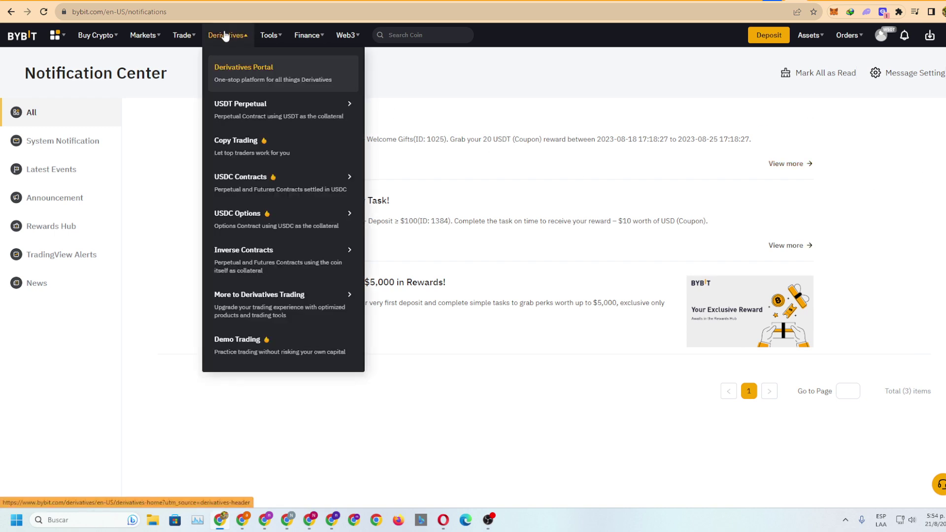
mouse_move(182, 38)
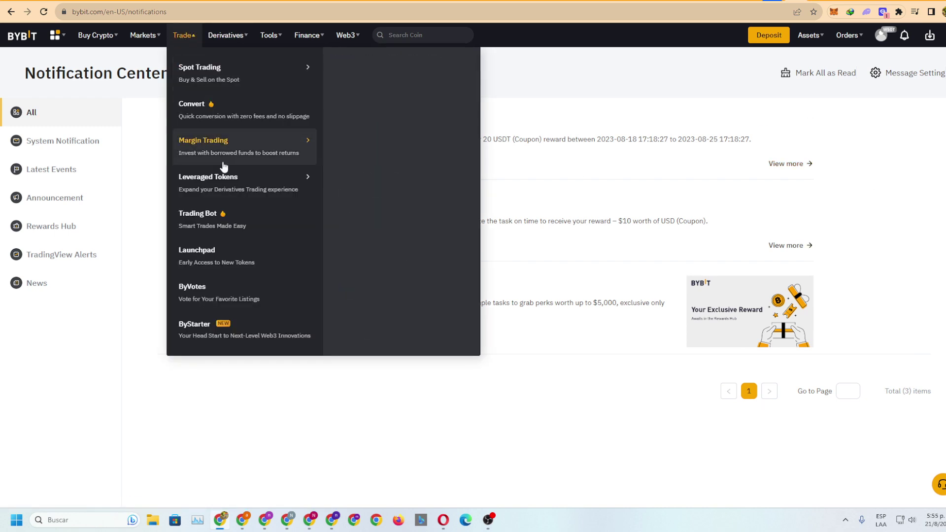
click(208, 221)
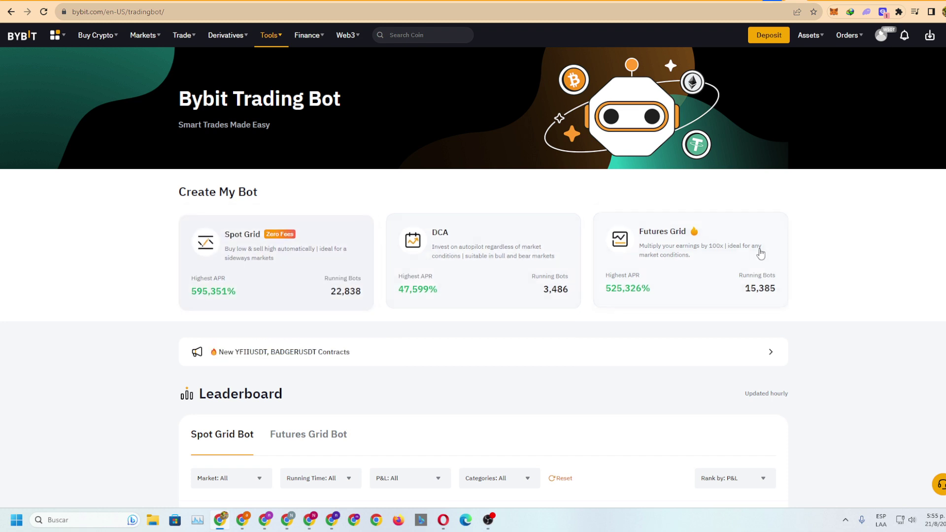
click(317, 264)
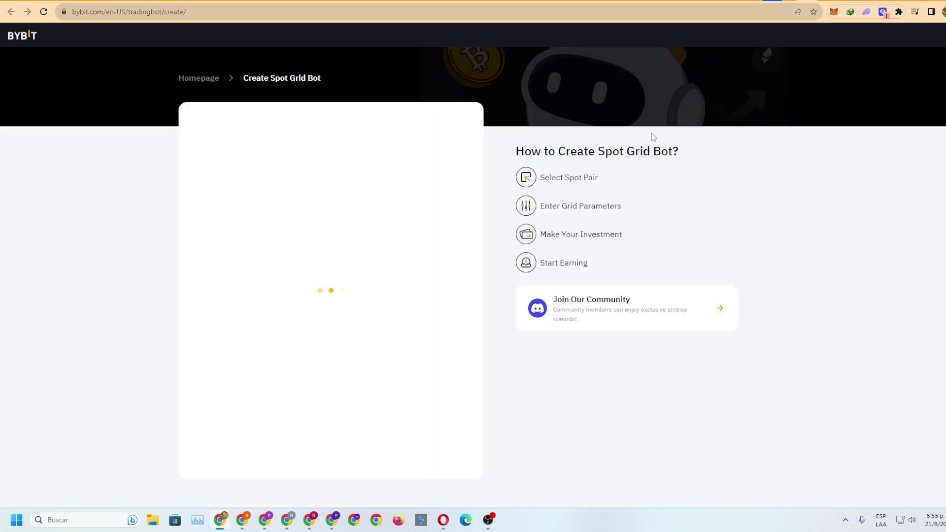
Step: Choose the PEPE/USDT pair for the Spot Grid bot, check the Manual settings and return to AI Strategy
click(249, 196)
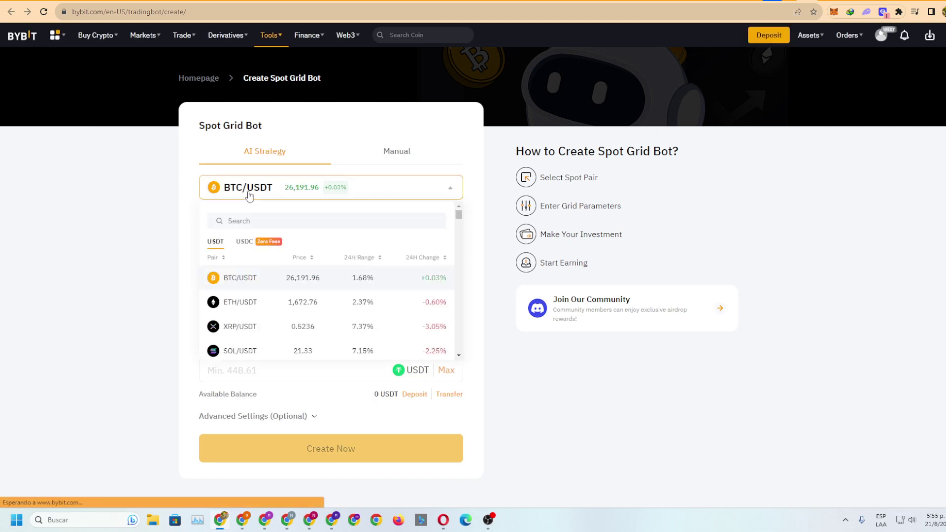
scroll(291, 282, down, 5)
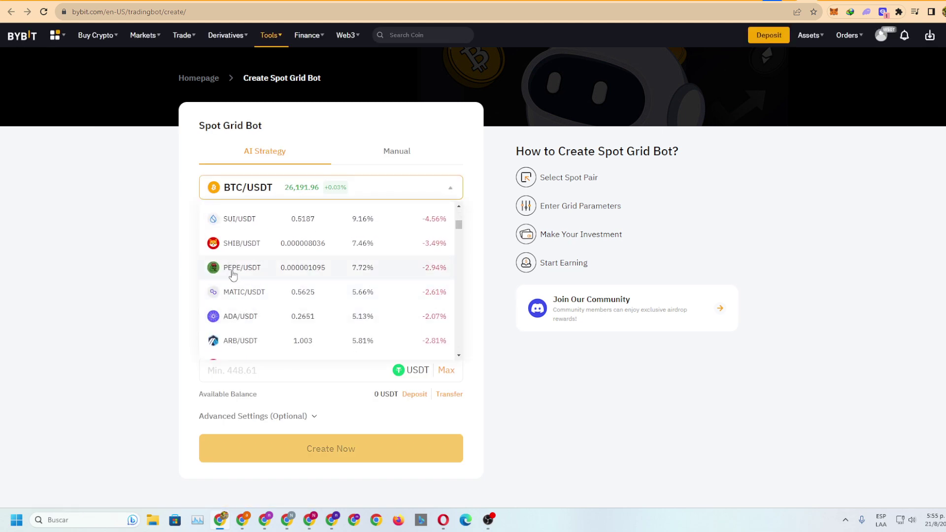
click(233, 271)
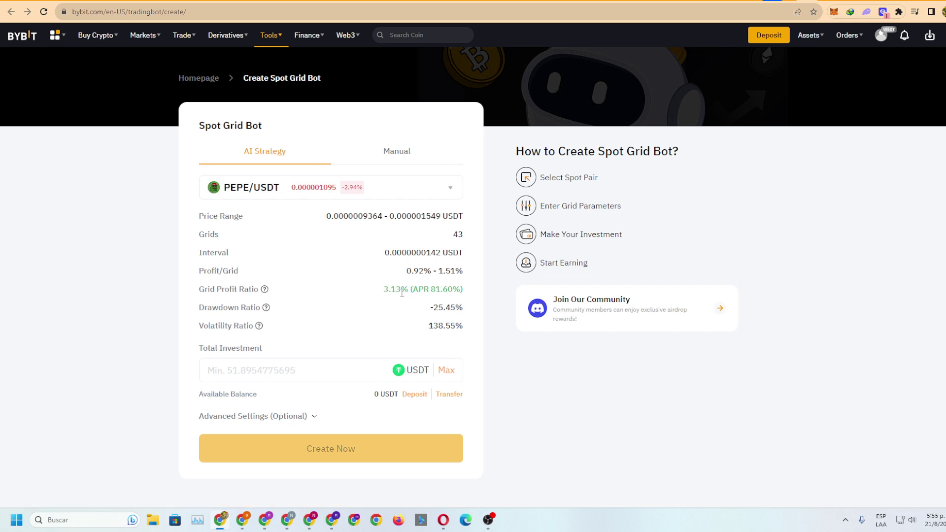
mouse_move(264, 290)
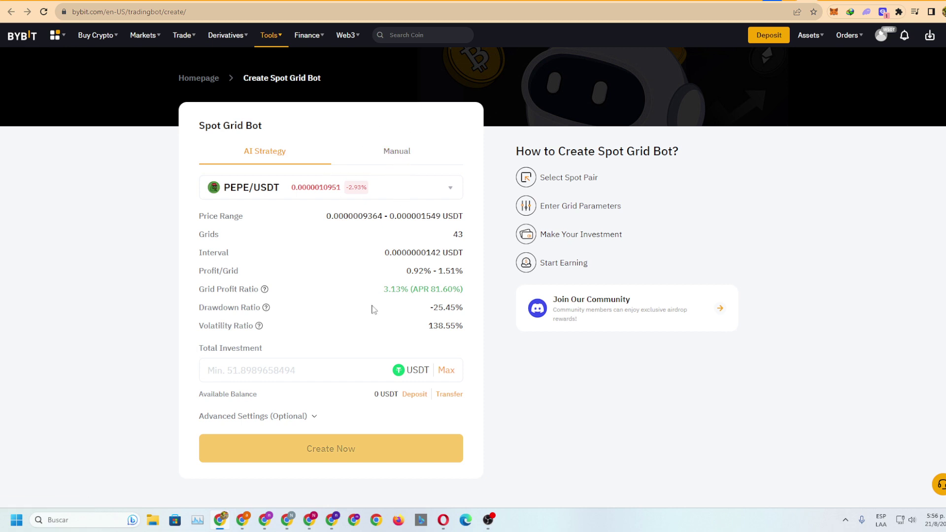
click(384, 151)
click(275, 156)
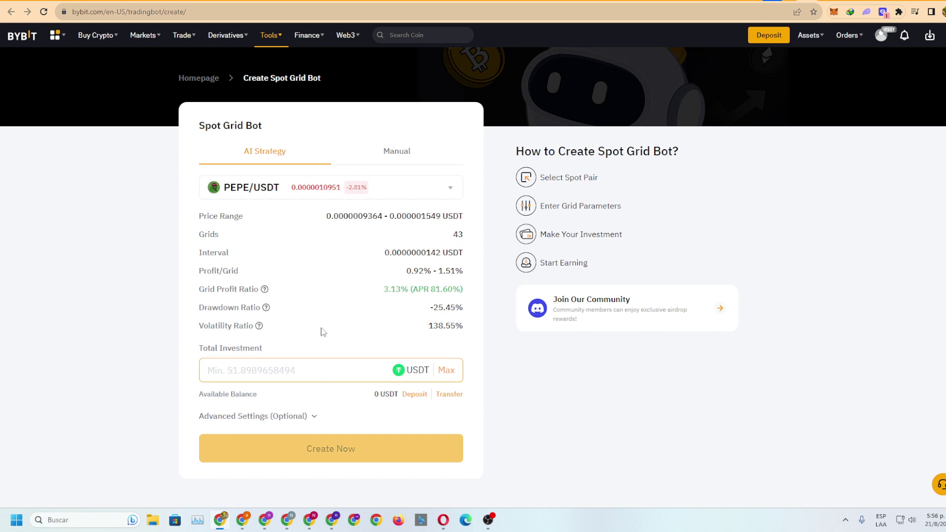
Step: Return to the Trading Bot homepage and start a Futures Grid bot, checking its Manual settings before returning to AI Strategy
click(204, 78)
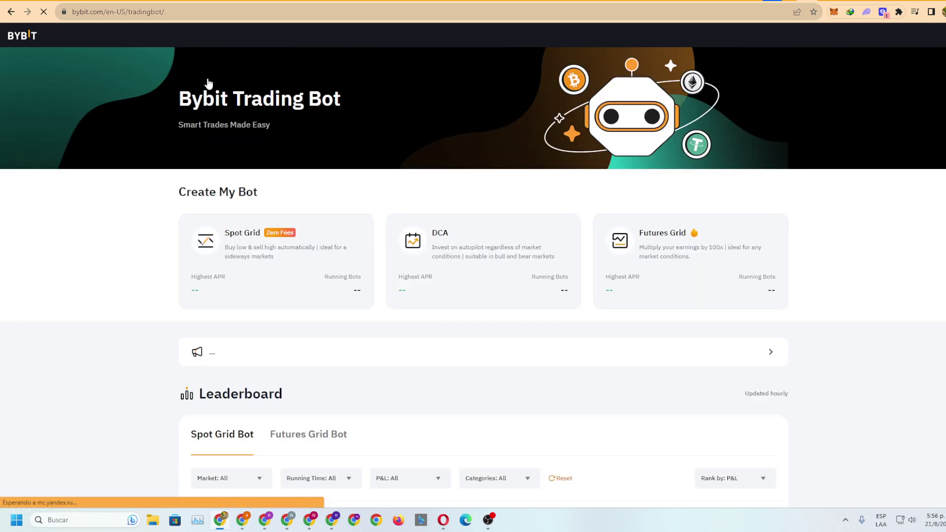
click(647, 239)
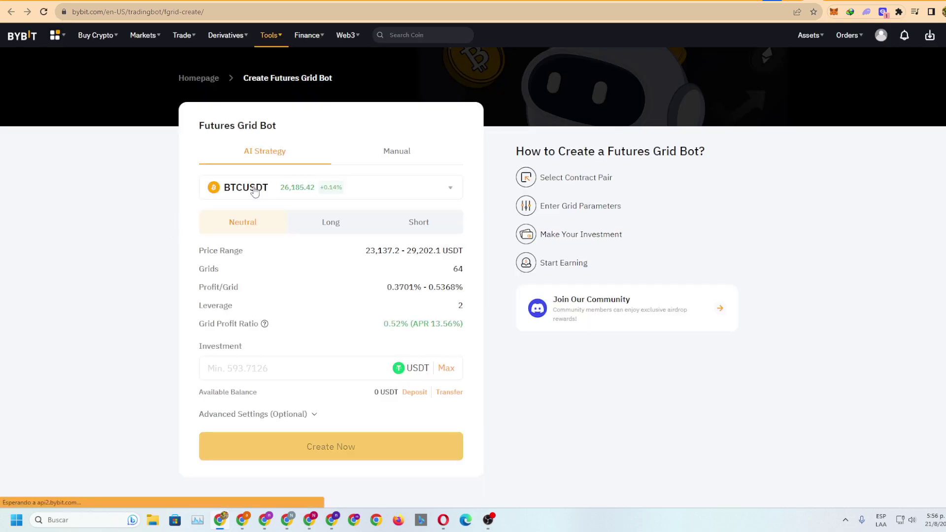
click(254, 191)
click(448, 152)
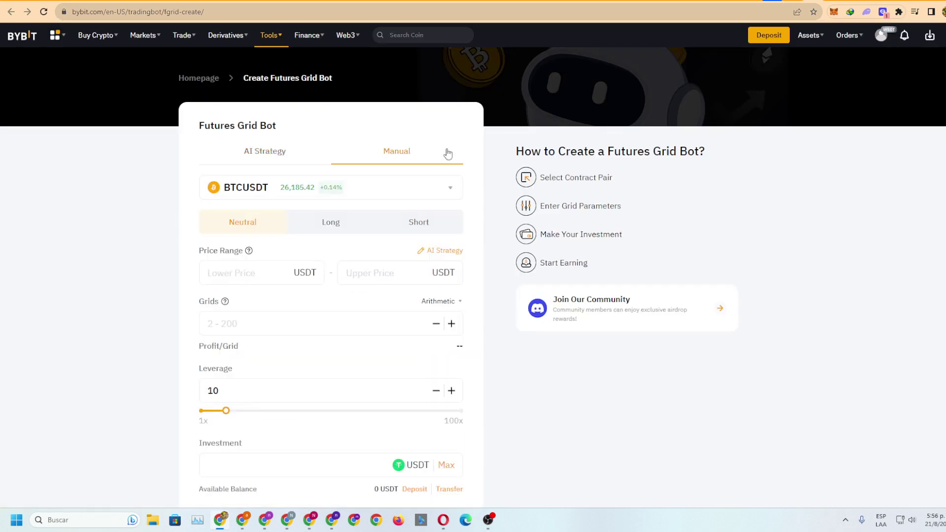
click(249, 159)
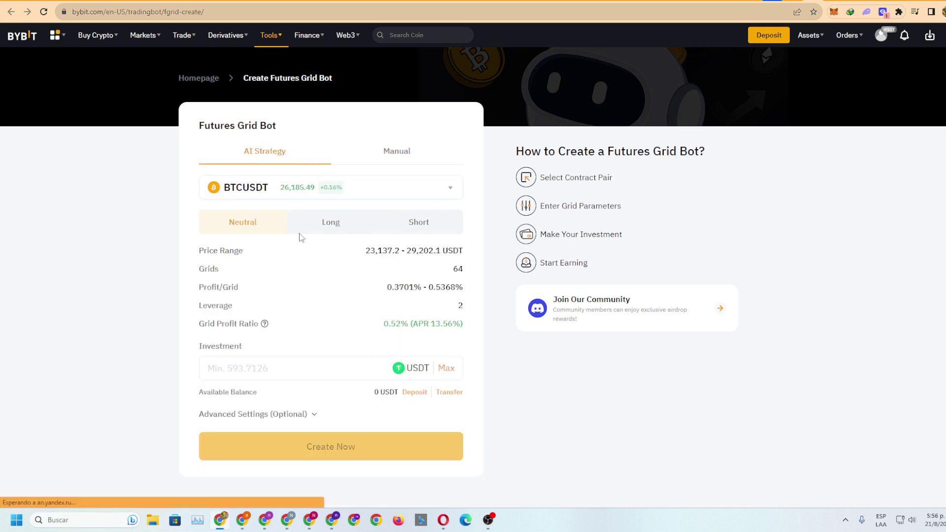
Step: Set the Futures Grid bot's contract pair to 1000PEPEUSDT
click(258, 190)
scroll(276, 306, down, 3)
click(243, 255)
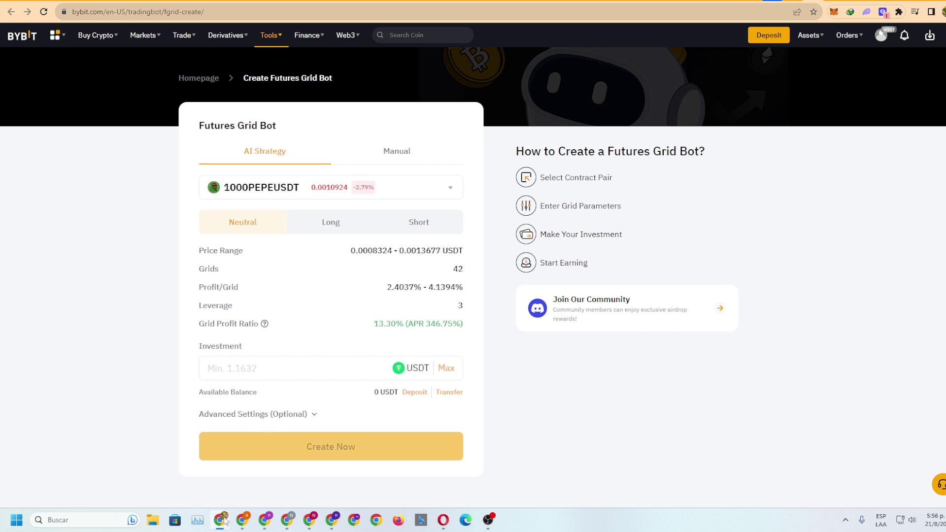
click(154, 520)
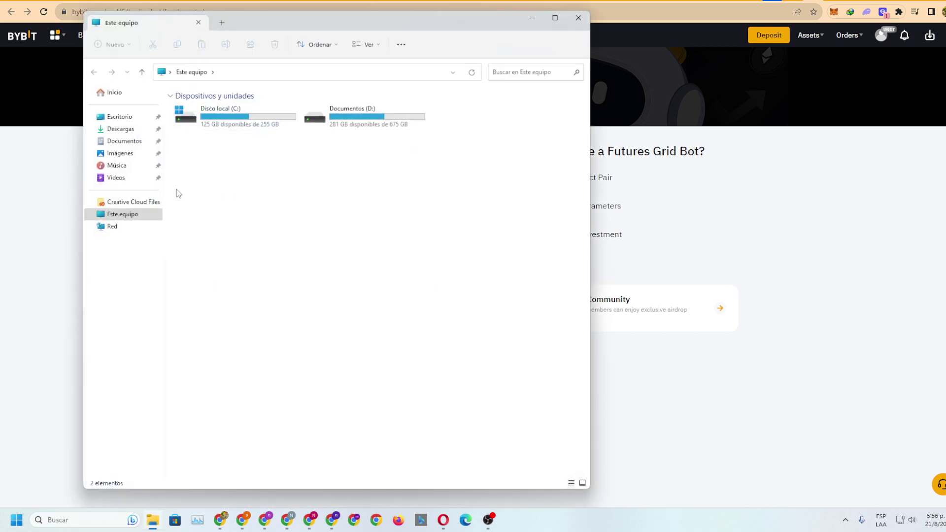
click(121, 178)
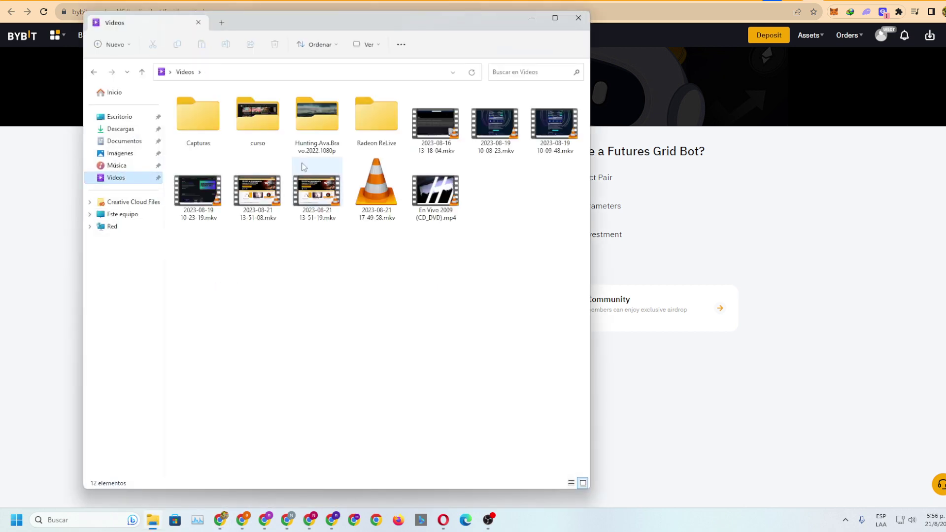
double_click(328, 183)
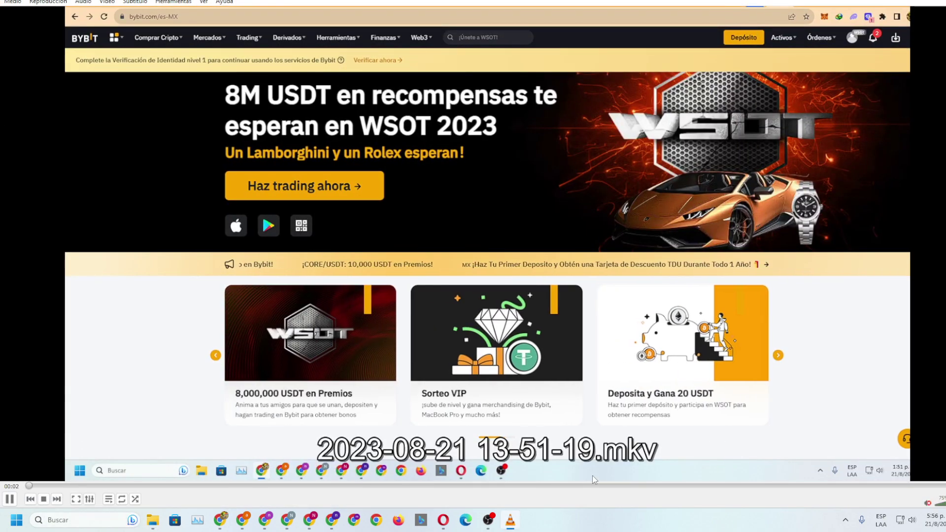
Step: Skim the recording to the 1000PEPEUSDT Futures Grid bot setup, examine its parameters, pause playback and return to the live bot form
click(404, 486)
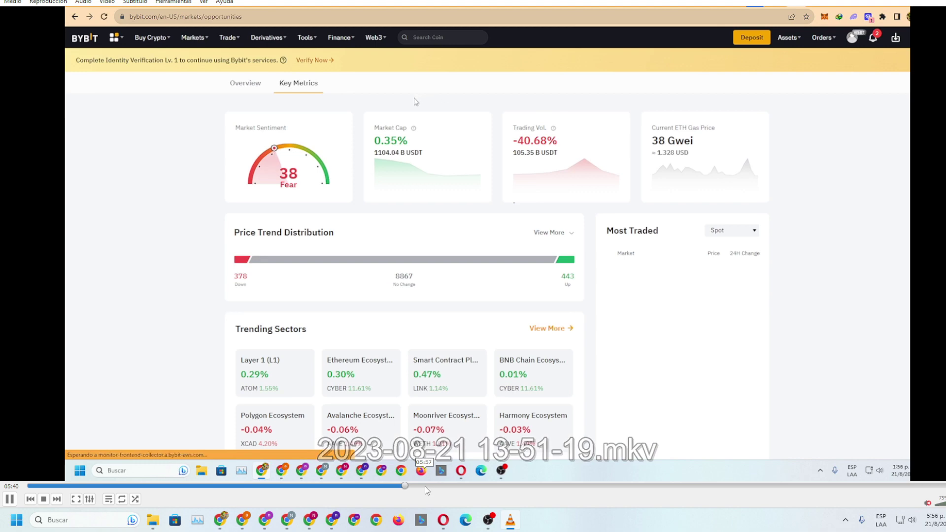
click(419, 487)
click(431, 487)
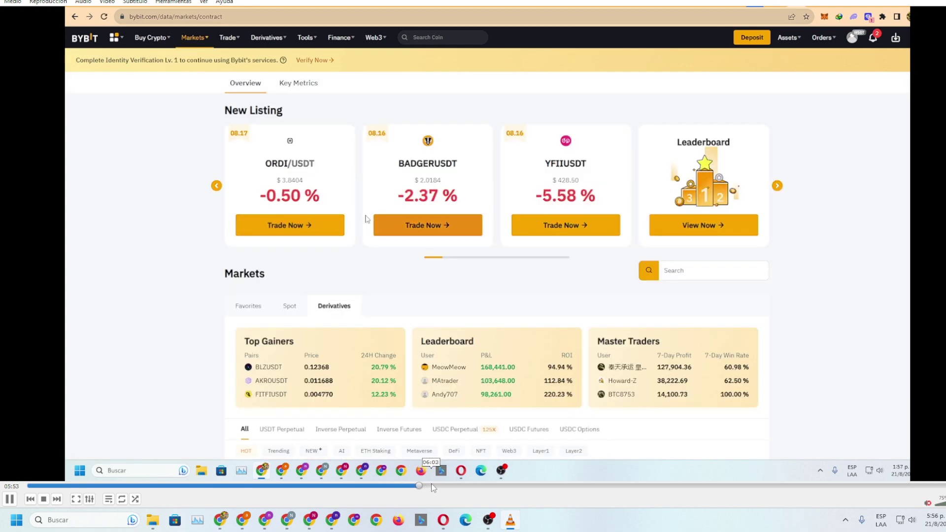
click(442, 487)
drag(443, 487, 492, 486)
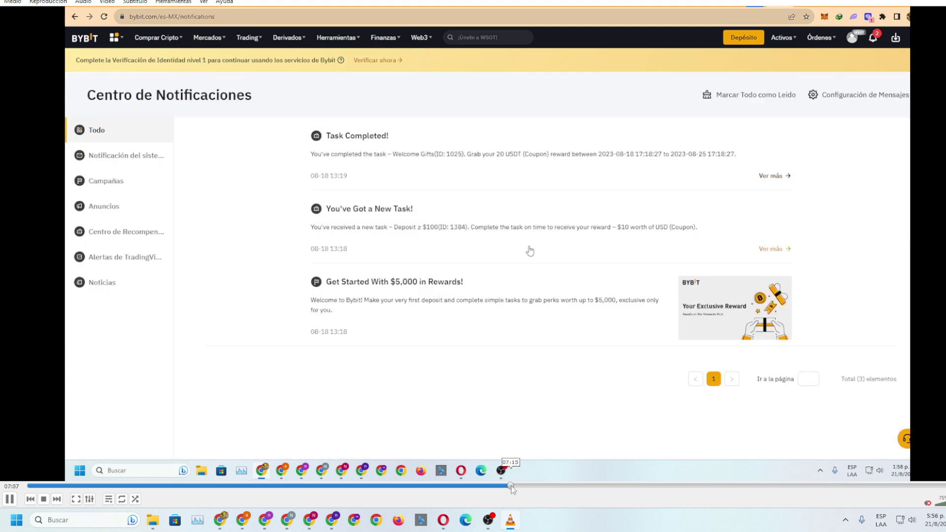
click(510, 486)
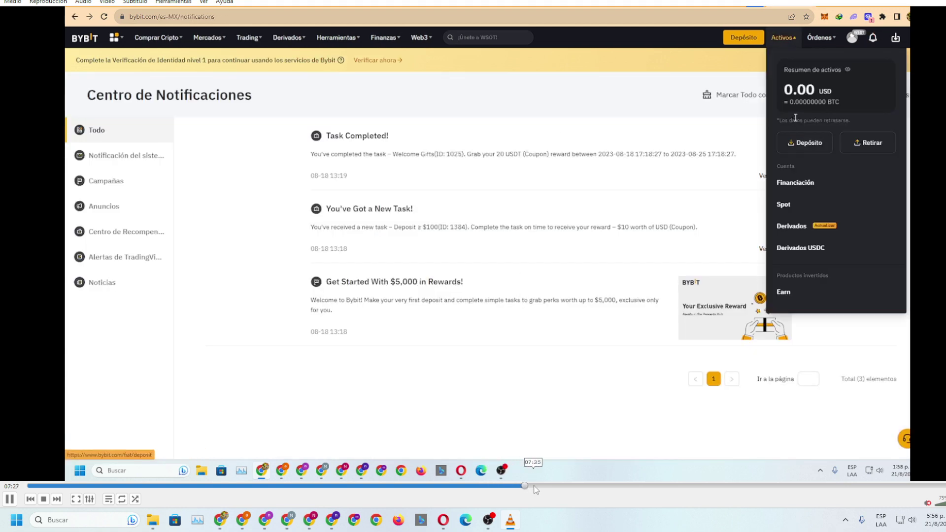
click(538, 486)
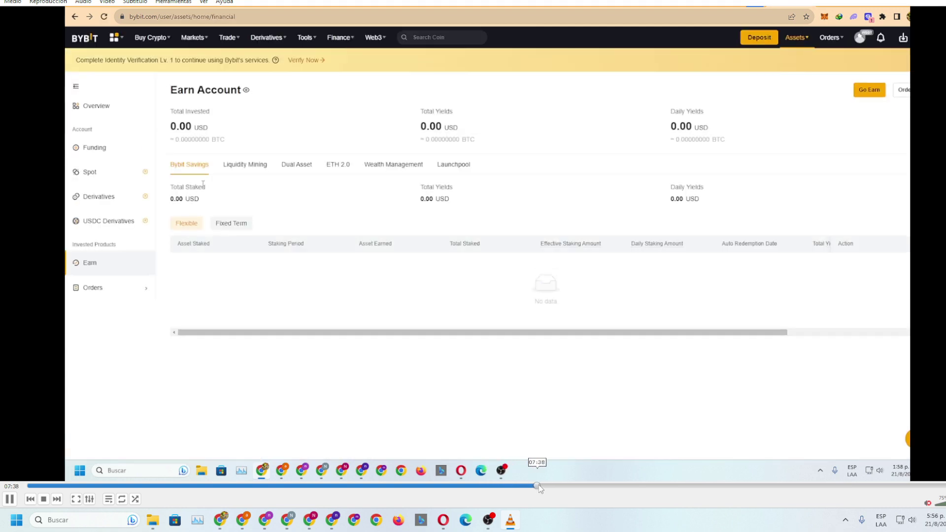
click(582, 486)
drag(605, 487, 717, 488)
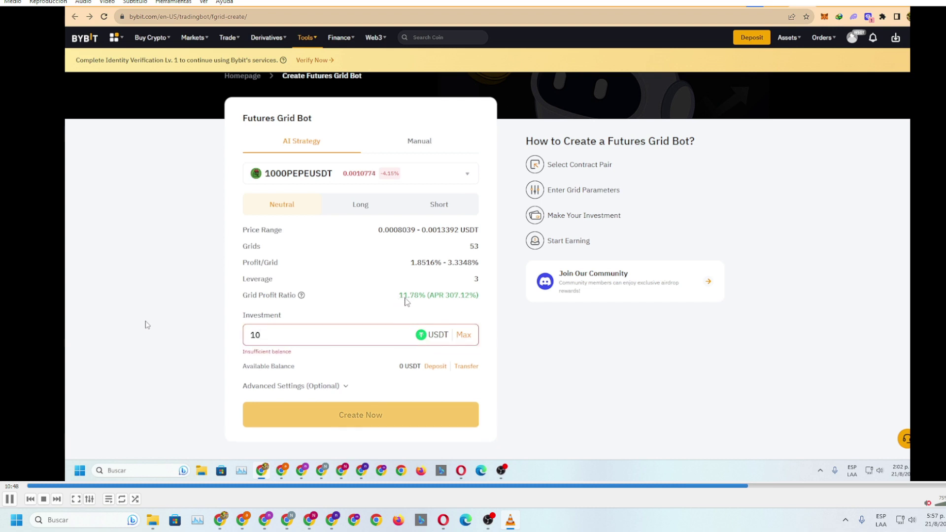
key(space)
click(221, 520)
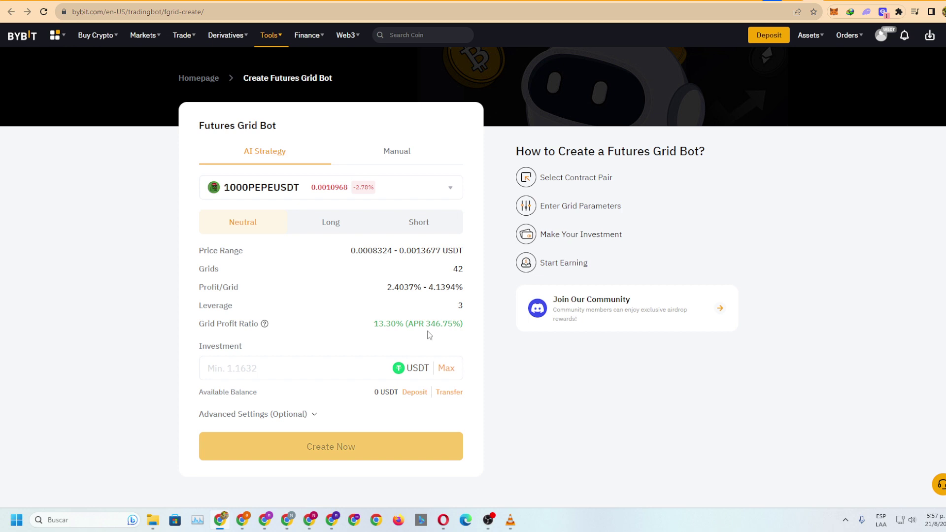
mouse_move(266, 325)
click(17, 520)
click(46, 365)
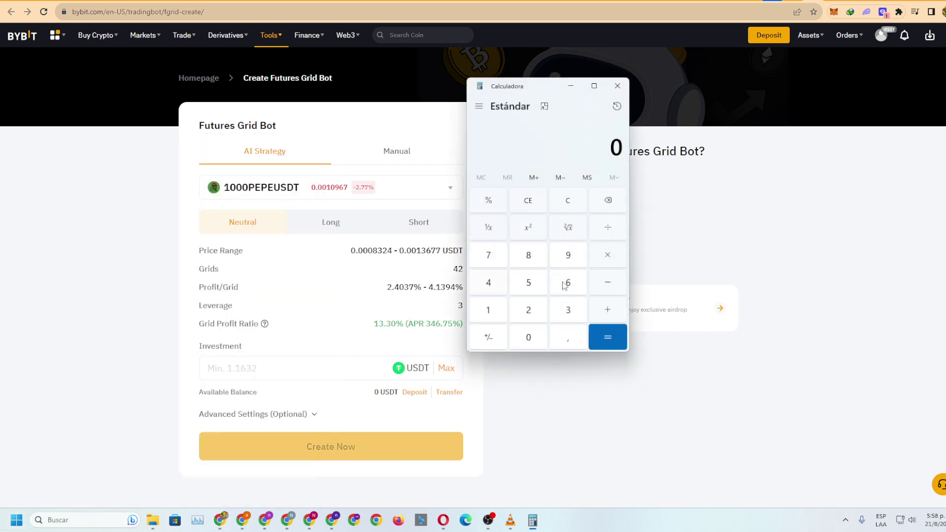
drag(493, 83, 659, 112)
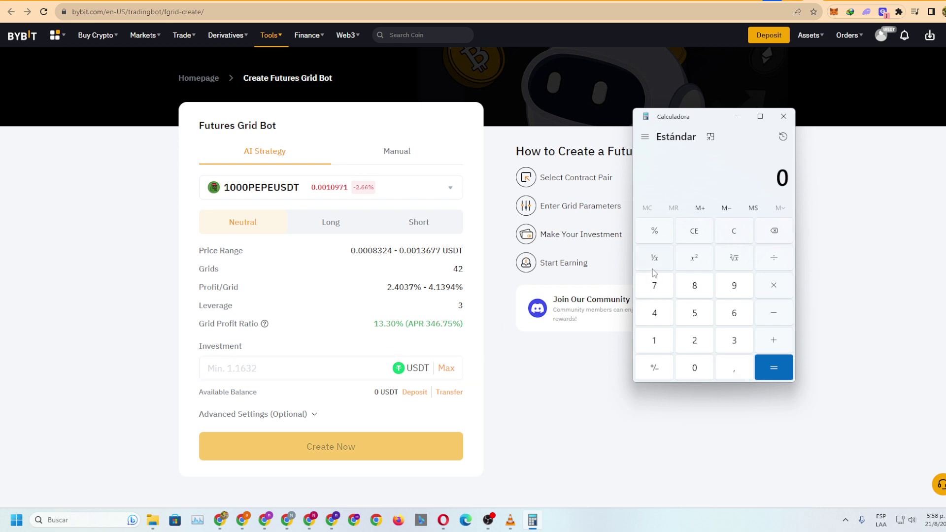
click(738, 116)
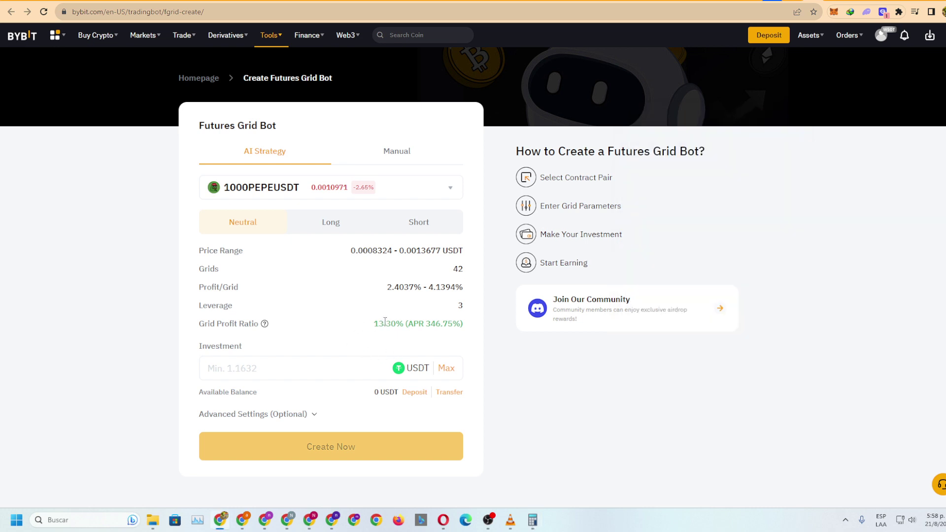
Step: Switch to Paint and draw freehand one downward-sloping line with four roughly horizontal grid lines stacked below it
click(230, 370)
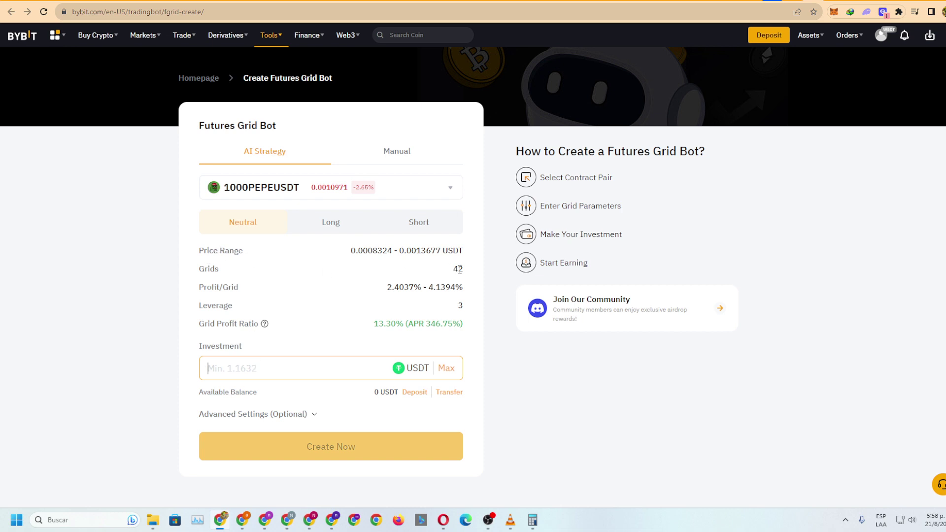
click(18, 517)
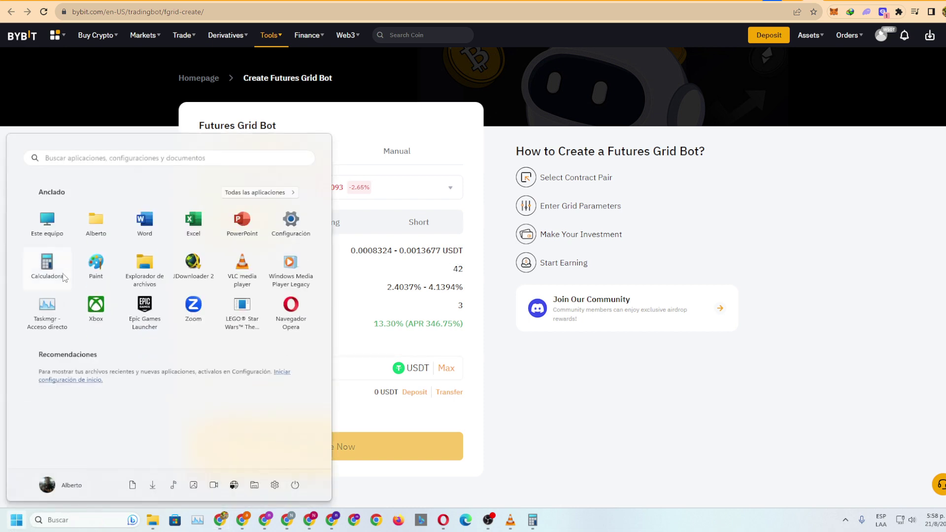
click(96, 288)
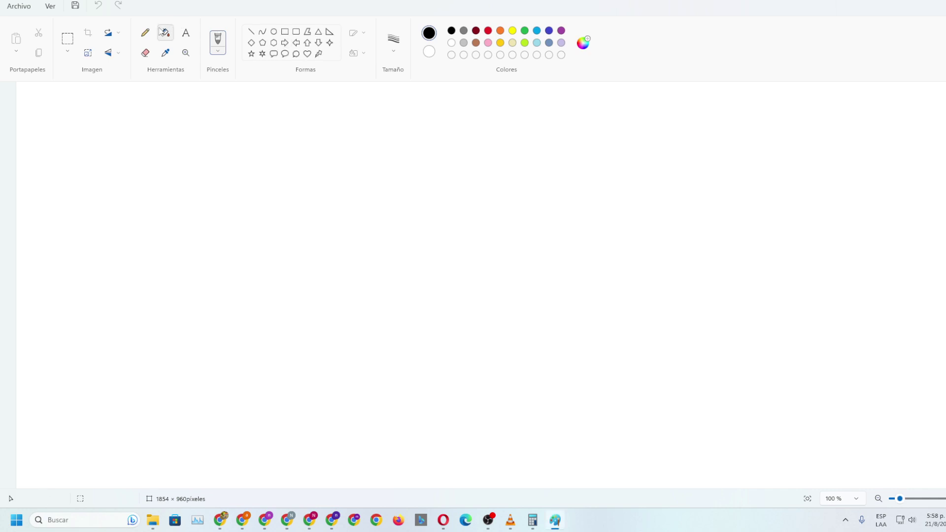
drag(139, 153, 700, 217)
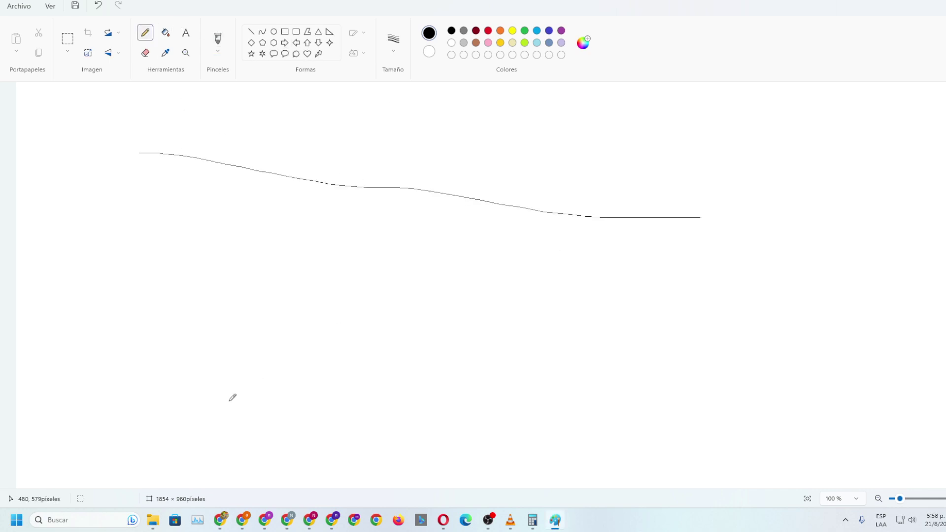
drag(107, 416, 738, 429)
drag(136, 372, 861, 373)
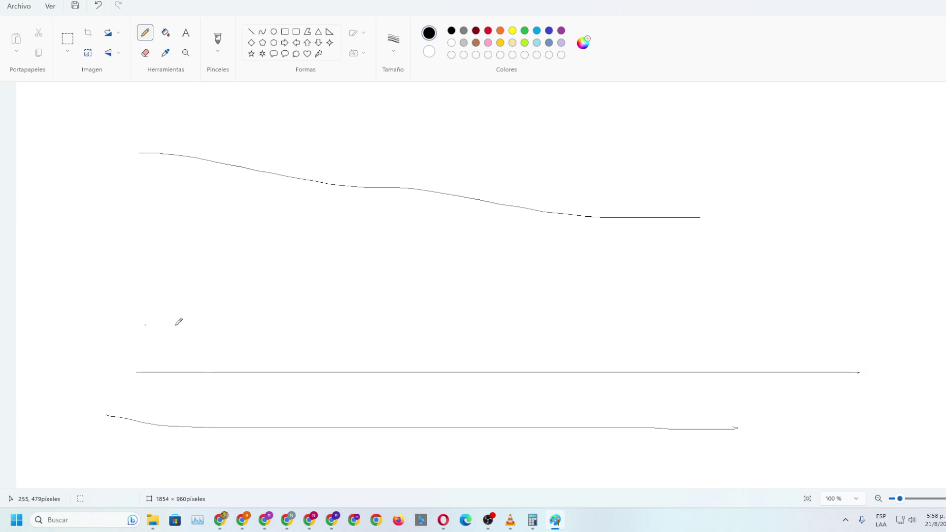
drag(176, 325, 789, 318)
drag(159, 269, 864, 269)
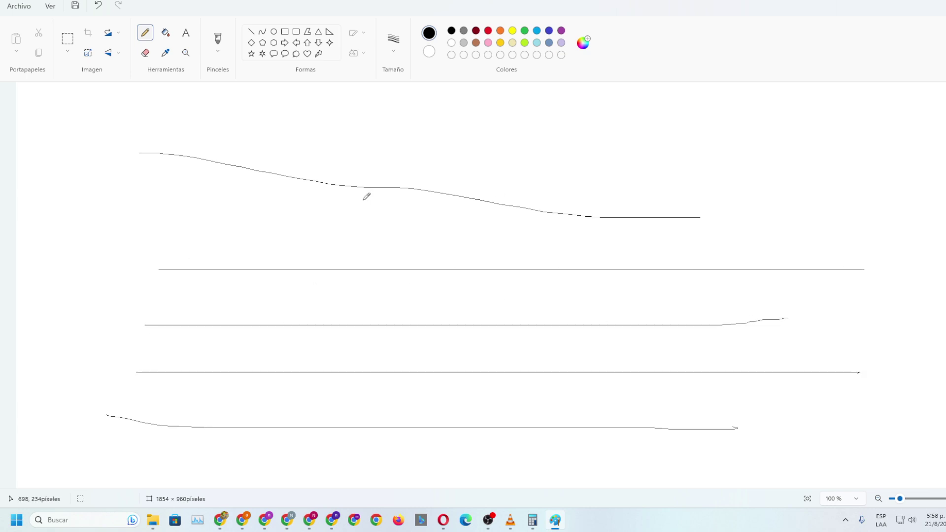
Step: Draw three more roughly horizontal freehand grid lines above the existing four, spanning the downward-sloping line
drag(160, 225, 911, 225)
drag(164, 173, 875, 172)
drag(183, 130, 896, 133)
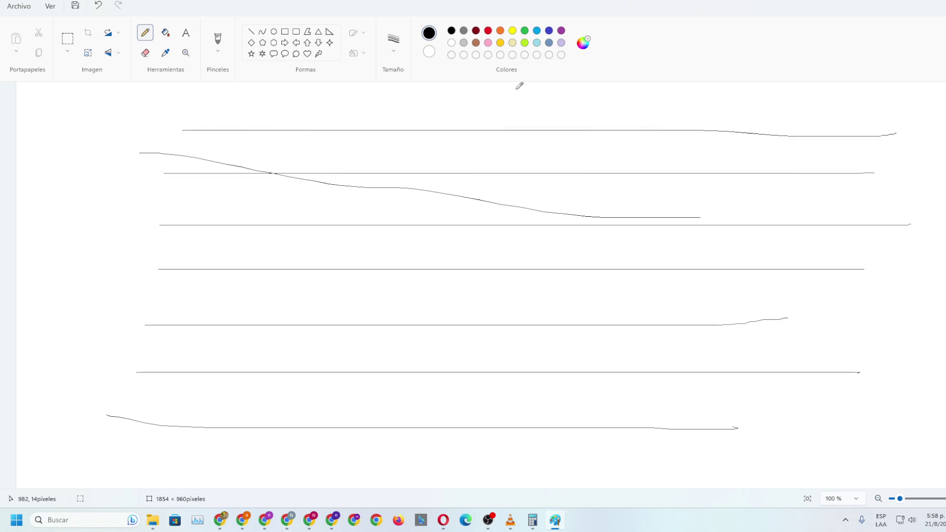
Step: Sketch small arrows, hooks and curved marks between the grid lines, climbing from the lowest line to the second-highest
mouse_move(408, 396)
mouse_down()
mouse_move(407, 420)
mouse_move(422, 414)
mouse_move(448, 434)
mouse_move(474, 388)
mouse_move(518, 375)
mouse_up()
mouse_move(543, 331)
mouse_down()
mouse_move(543, 354)
mouse_move(565, 345)
mouse_move(587, 369)
mouse_move(591, 335)
mouse_move(599, 340)
mouse_move(622, 312)
mouse_move(635, 363)
mouse_move(653, 340)
mouse_up()
drag(694, 296, 678, 305)
click(687, 284)
drag(631, 259, 636, 223)
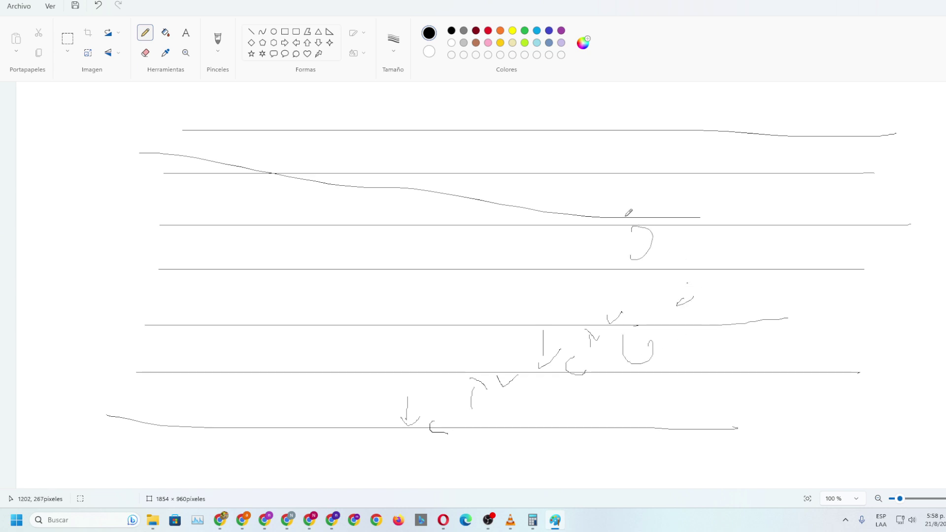
mouse_move(626, 174)
mouse_down()
mouse_move(640, 146)
mouse_move(698, 165)
mouse_up()
Step: Draw two rising zigzag price paths: one across the upper grid lines and one from the lowest line to the highest
mouse_move(712, 238)
mouse_down()
mouse_move(717, 256)
mouse_move(772, 175)
mouse_move(783, 224)
mouse_move(796, 158)
mouse_move(811, 135)
mouse_move(817, 170)
mouse_move(841, 98)
mouse_move(853, 142)
mouse_up()
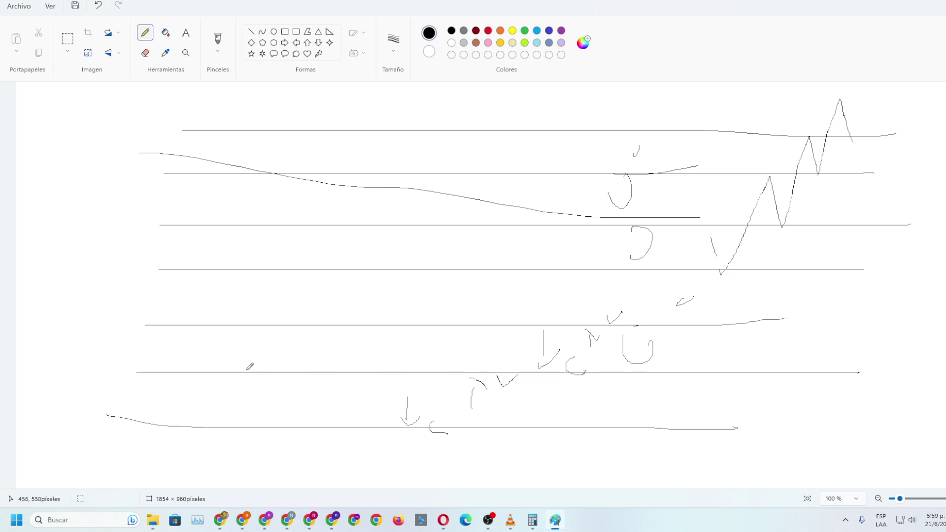
drag(178, 428, 269, 372)
mouse_move(273, 373)
mouse_down()
mouse_move(273, 424)
mouse_move(328, 320)
mouse_move(335, 368)
mouse_move(382, 272)
mouse_move(392, 321)
mouse_move(443, 229)
mouse_move(449, 275)
mouse_move(493, 188)
mouse_move(512, 202)
mouse_move(546, 195)
mouse_move(583, 131)
mouse_up()
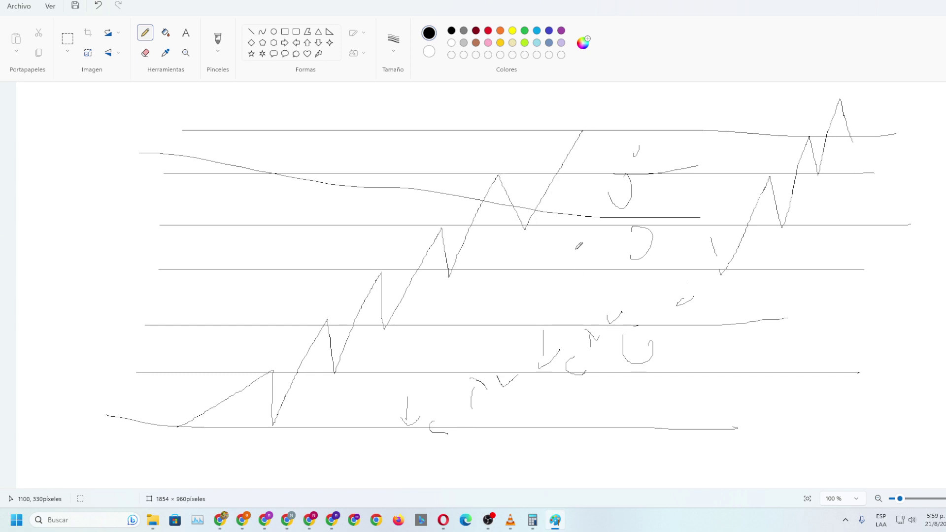
Step: Draw three short, closely spaced lines beside the long zigzag and a small rising zigzag across them
drag(417, 299, 573, 271)
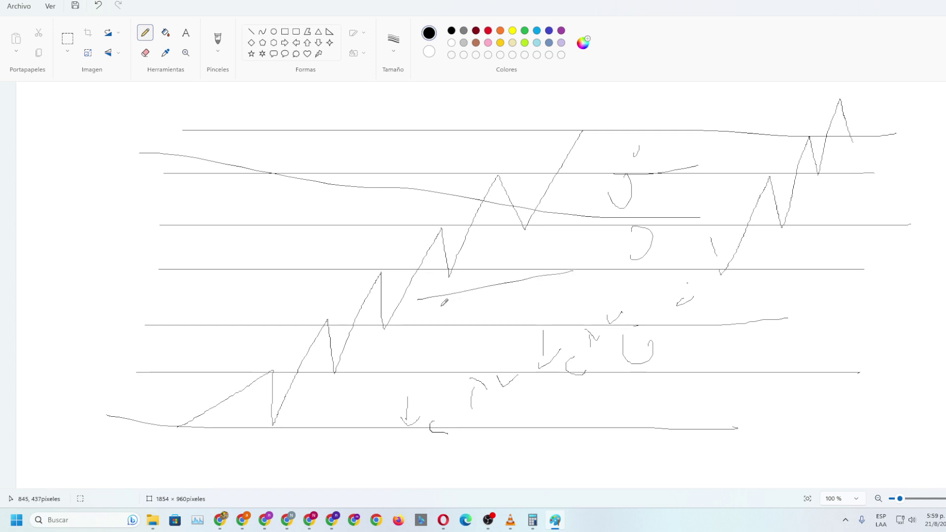
drag(438, 306, 578, 301)
drag(473, 315, 536, 313)
drag(508, 314, 625, 266)
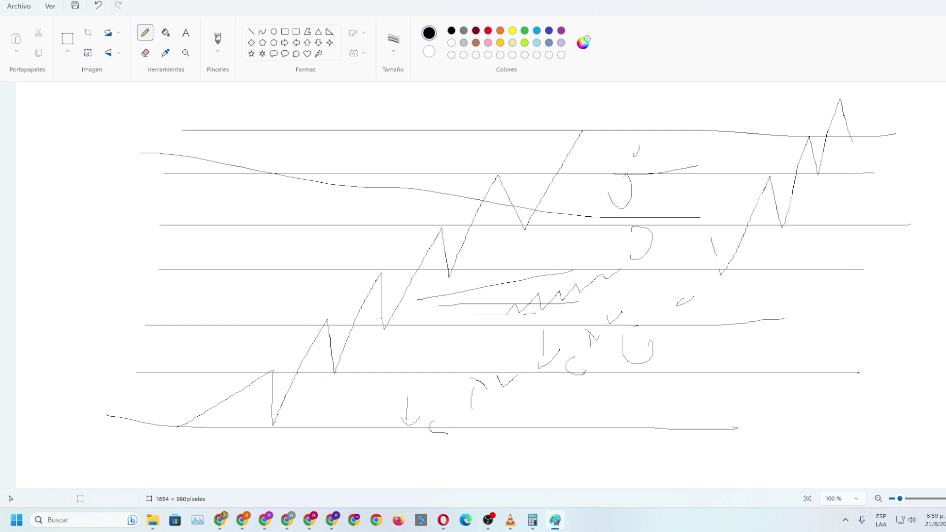
Step: Glance at the Futures Grid bot form, return to Paint and sketch a path from a new line below the grid to above its highest line
click(555, 520)
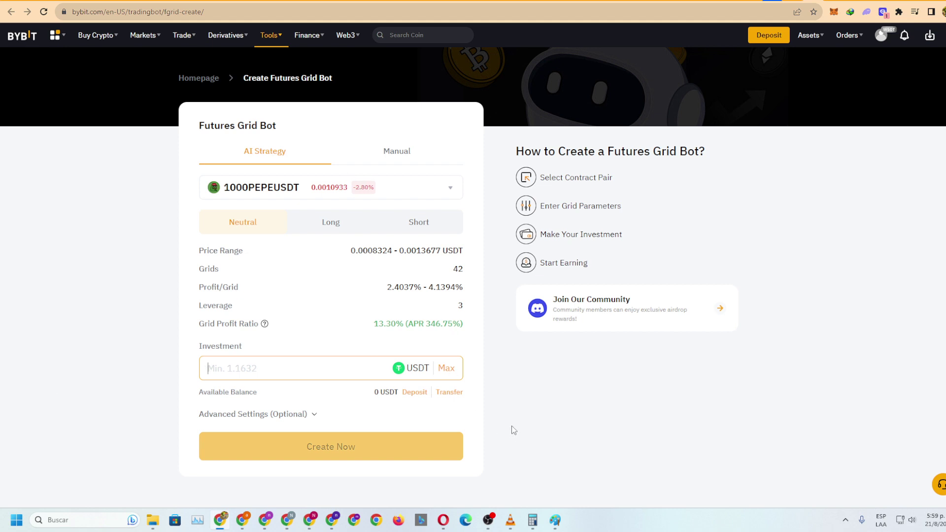
click(556, 520)
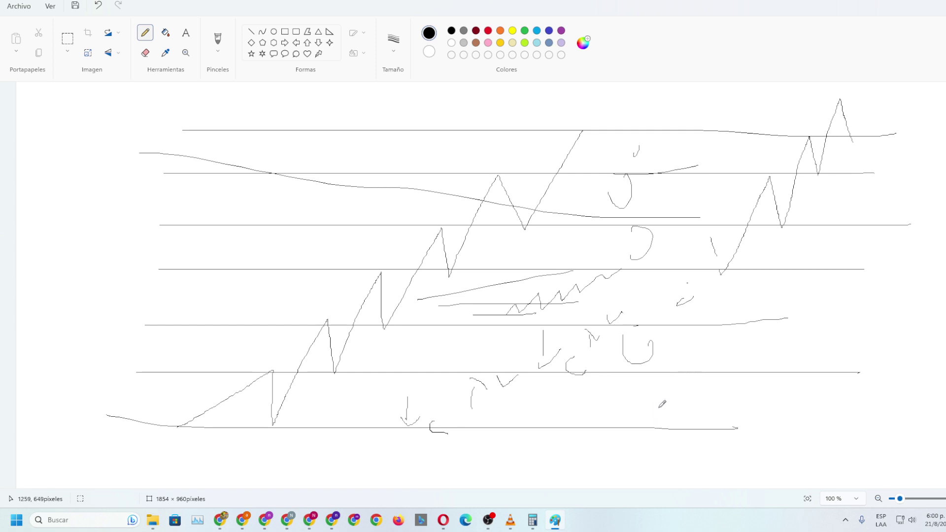
drag(677, 374, 694, 365)
mouse_move(697, 400)
mouse_down()
mouse_move(702, 454)
mouse_move(671, 474)
mouse_move(912, 469)
mouse_up()
mouse_move(703, 422)
mouse_down()
mouse_move(700, 433)
mouse_move(704, 425)
mouse_up()
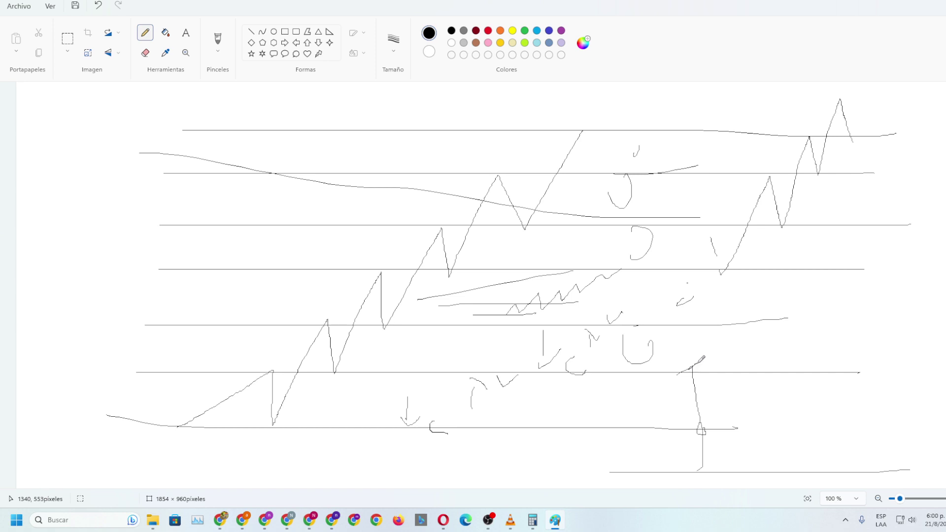
mouse_move(699, 363)
mouse_down()
mouse_move(734, 318)
mouse_move(725, 325)
mouse_move(754, 248)
mouse_move(787, 85)
mouse_move(789, 144)
mouse_move(807, 134)
mouse_move(798, 137)
mouse_move(828, 144)
mouse_move(864, 200)
mouse_move(857, 301)
mouse_move(779, 345)
mouse_move(729, 203)
mouse_move(814, 129)
mouse_move(834, 171)
mouse_up()
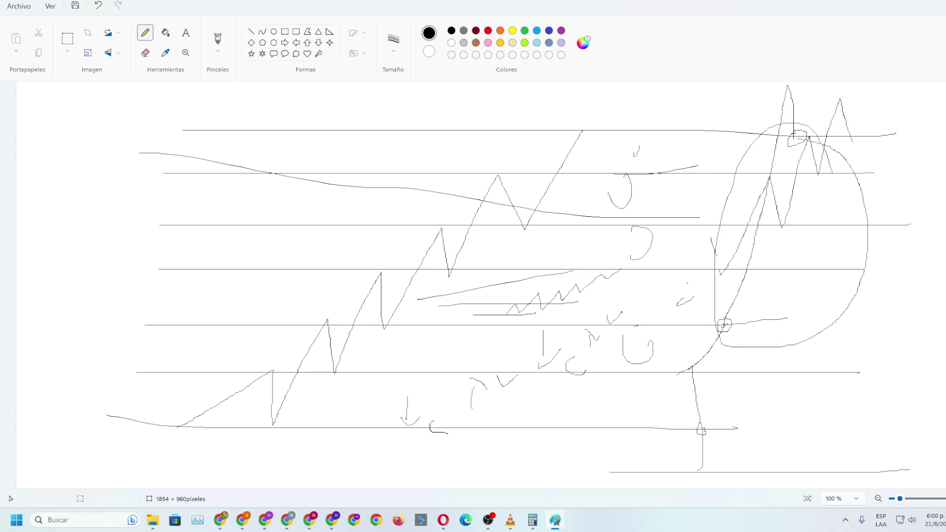
Step: Return to Bybit in the browser and display the TRC20 deposit address for USDT
click(882, 8)
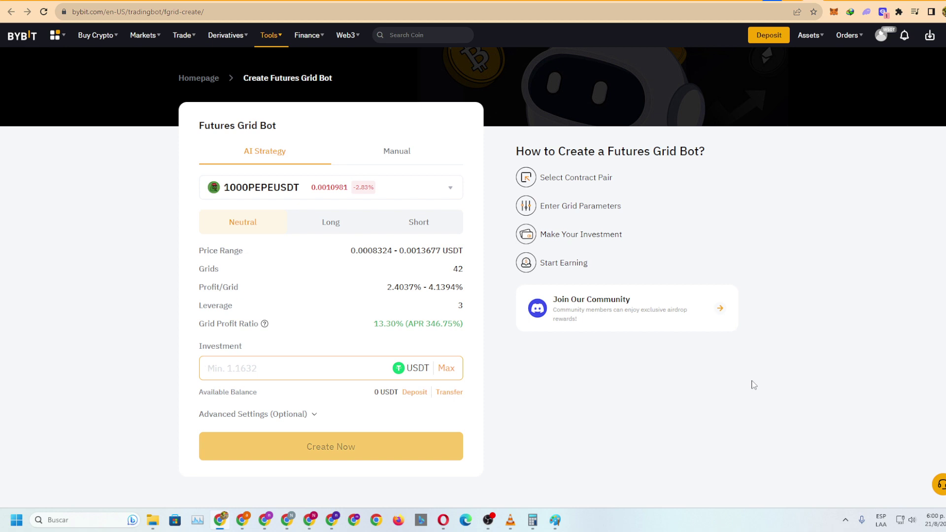
click(767, 37)
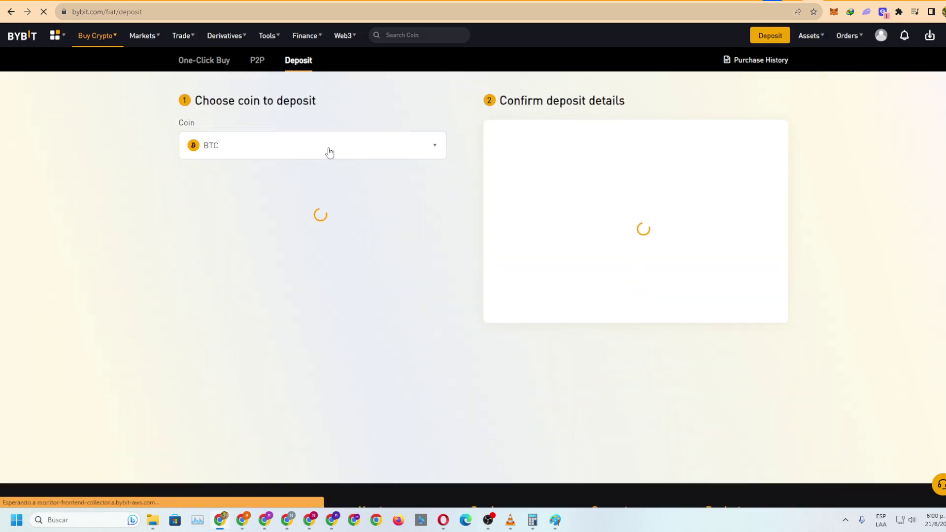
click(393, 151)
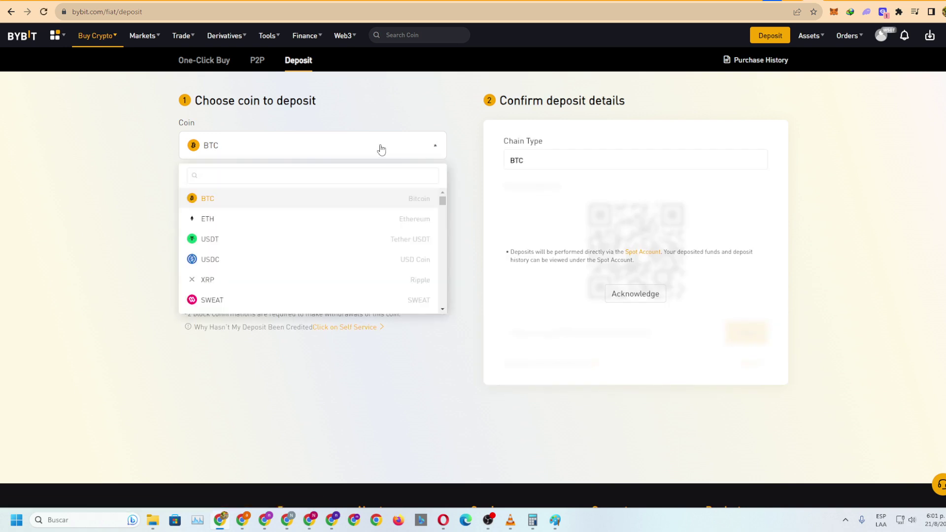
click(207, 248)
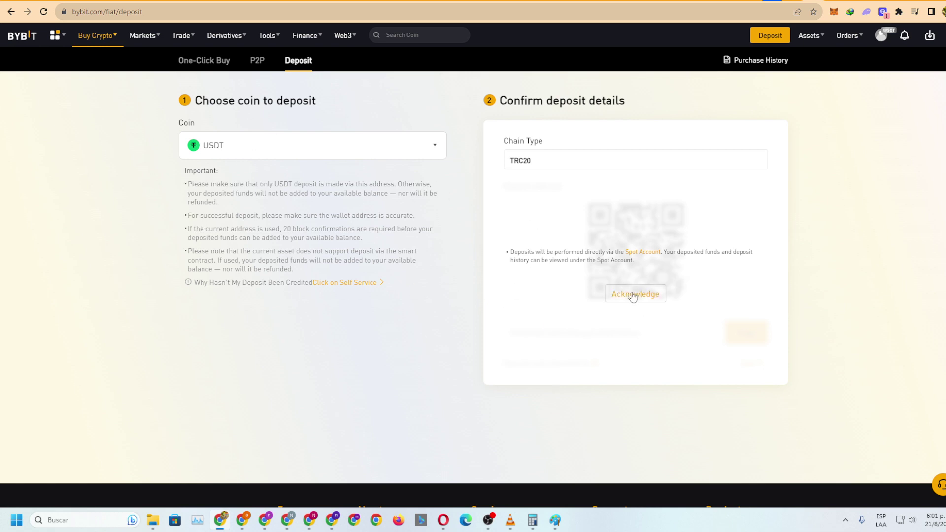
click(633, 296)
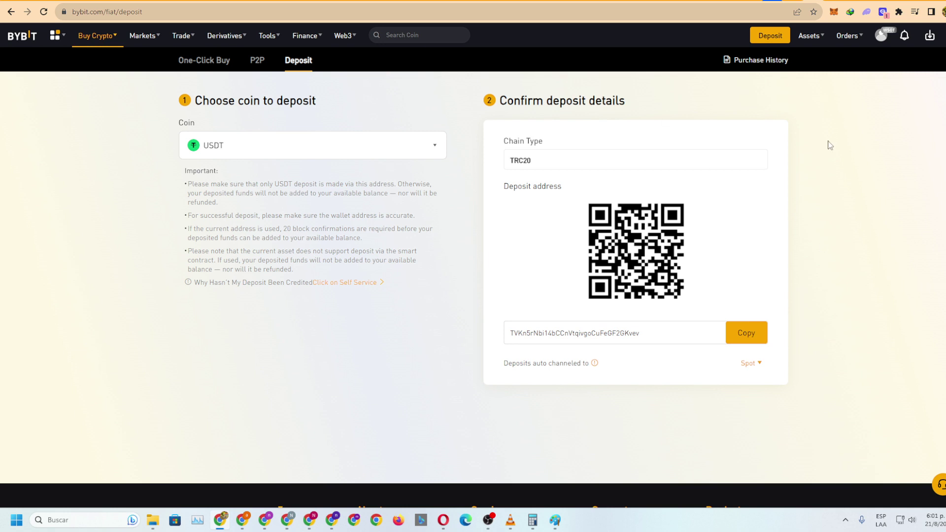
Step: Leave the deposit and Futures Grid creation pages and return to the main Bybit Trading Bot page
click(815, 3)
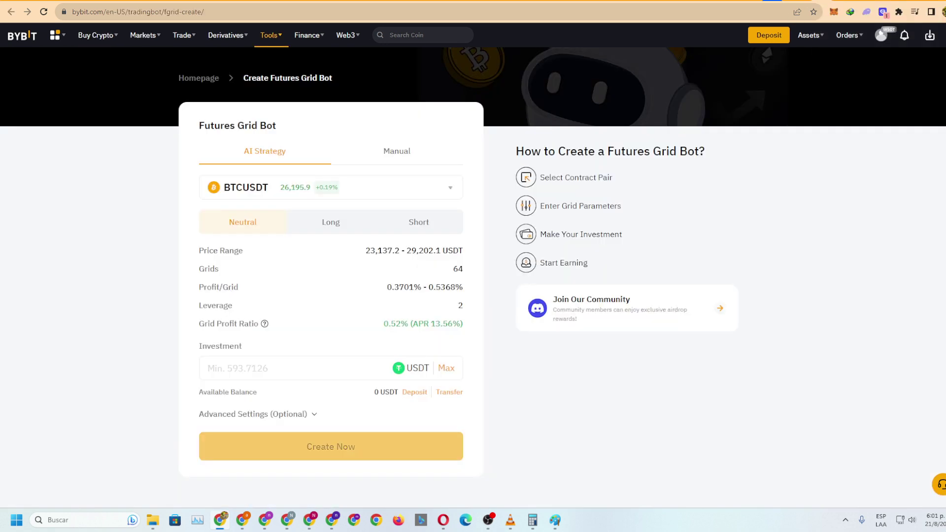
click(836, 1)
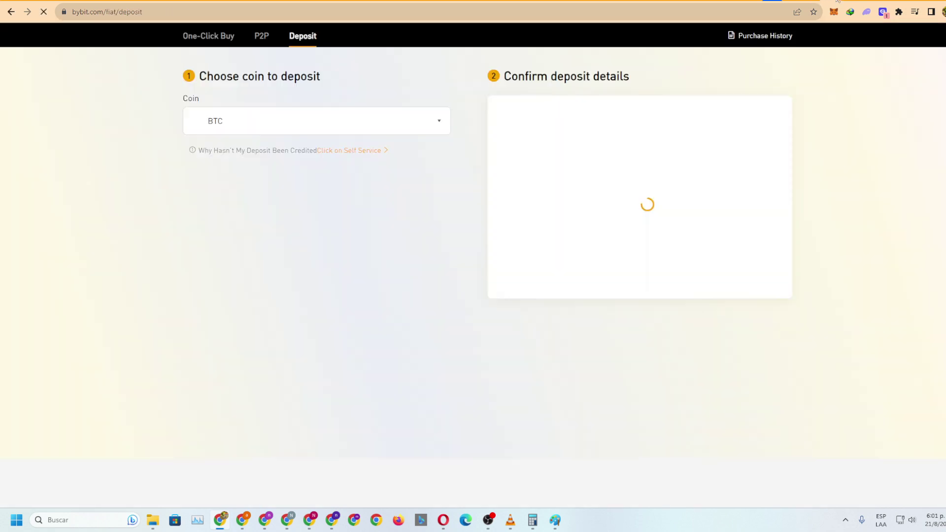
click(814, 2)
click(803, 2)
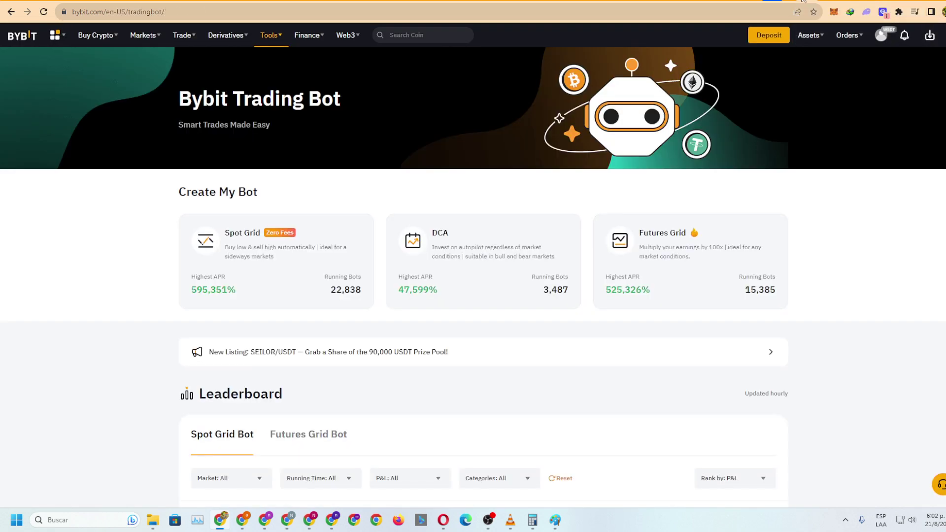
click(794, 1)
Step: Open BTC/USDT from the Margin Trading pairs and examine its grid strategy form, including the advanced settings
mouse_move(177, 43)
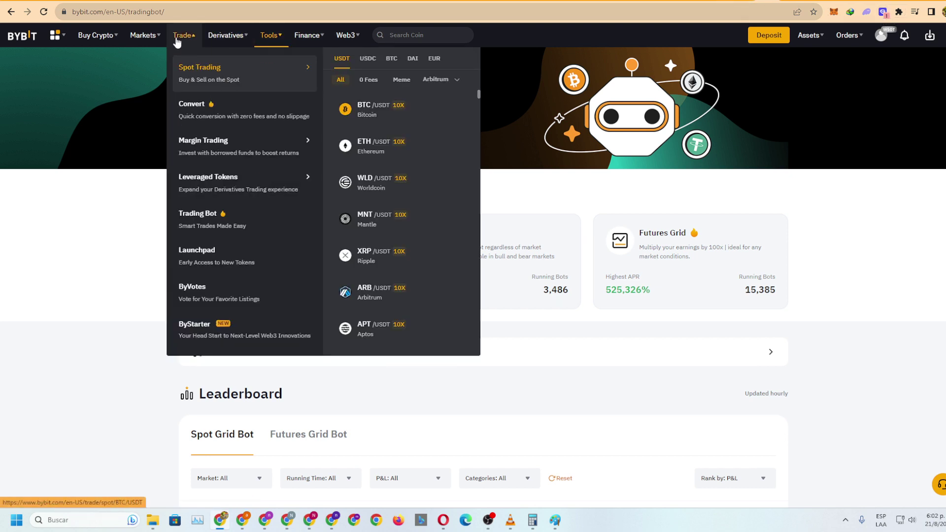
mouse_move(218, 143)
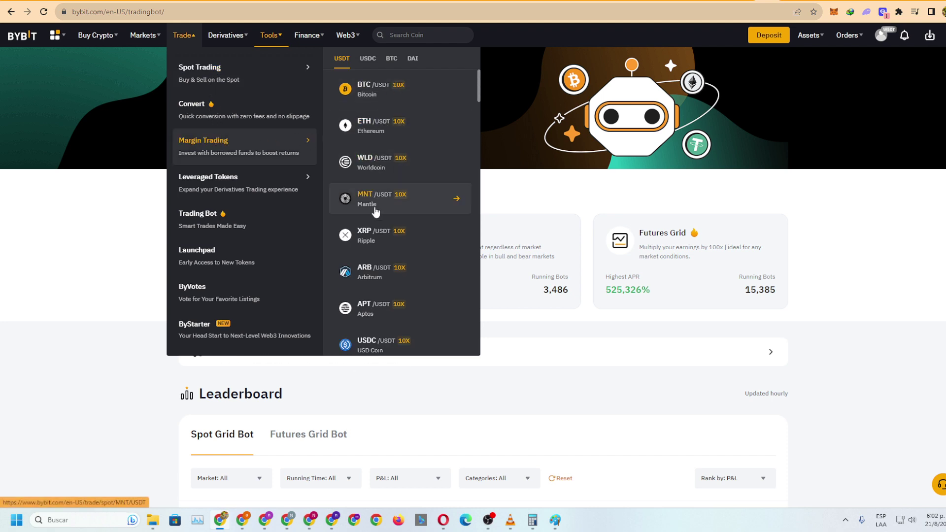
mouse_move(225, 46)
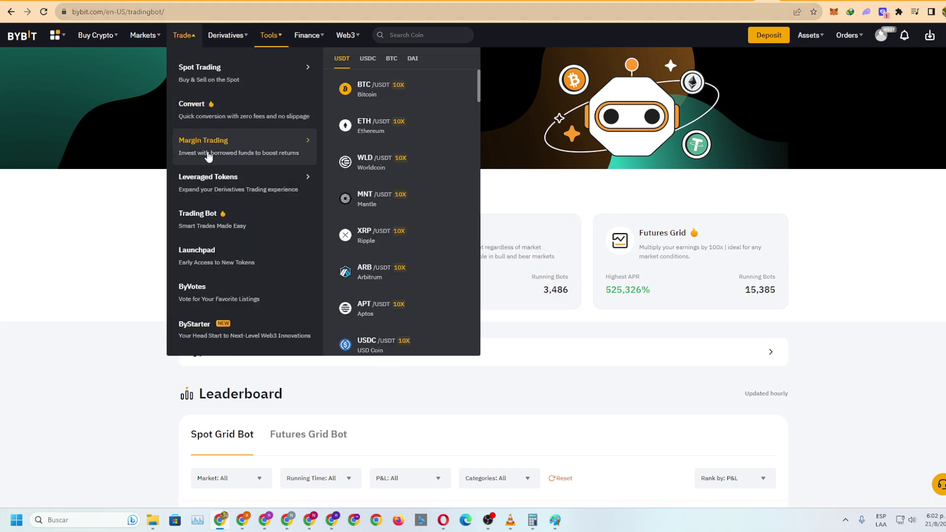
click(380, 94)
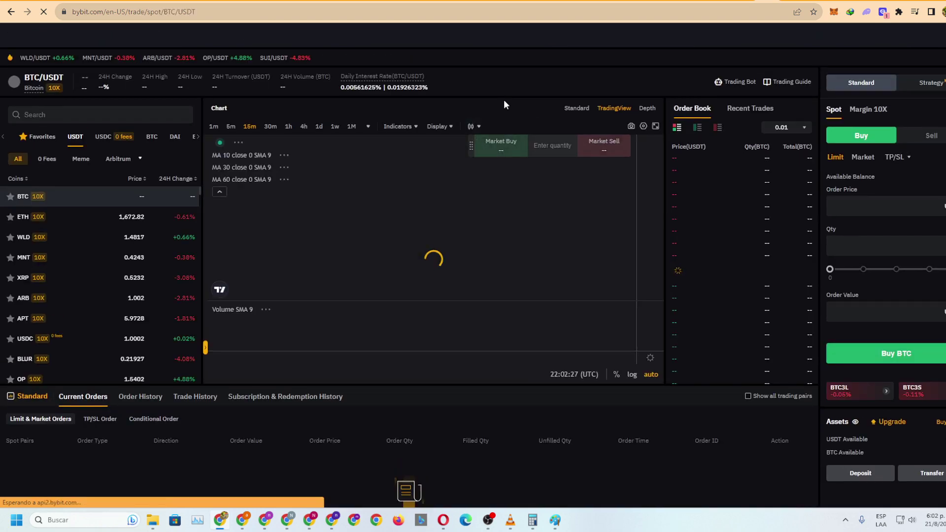
click(929, 85)
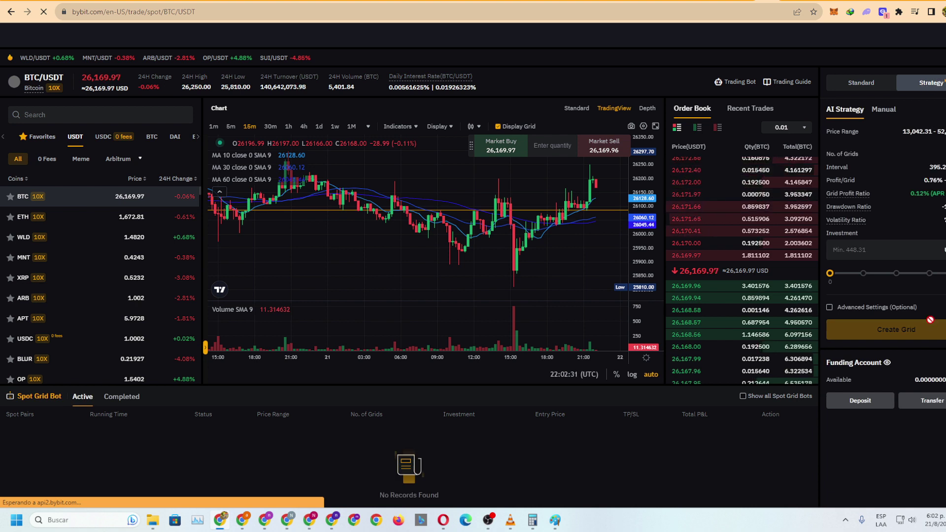
click(835, 308)
click(835, 308)
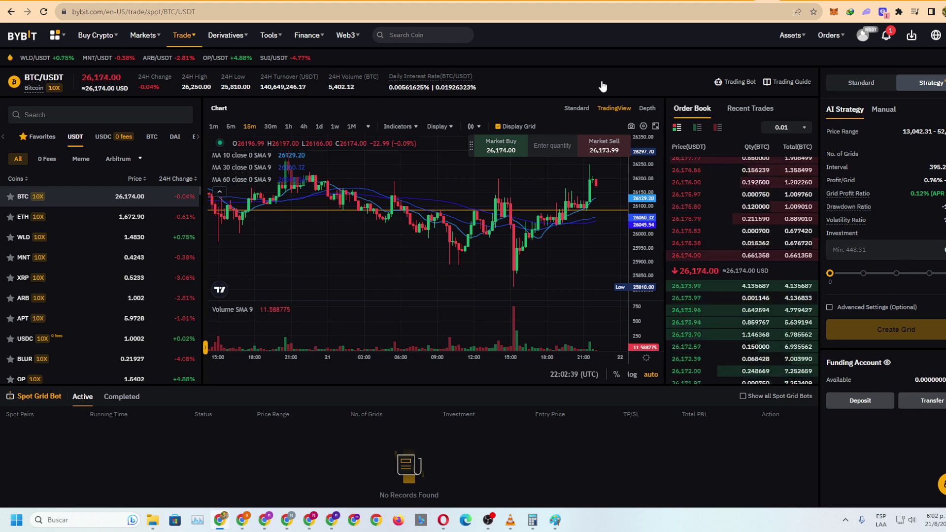
Step: Review the remaining trade and derivatives offerings, then open Copy Trading and view the top traders by ROI
mouse_move(184, 37)
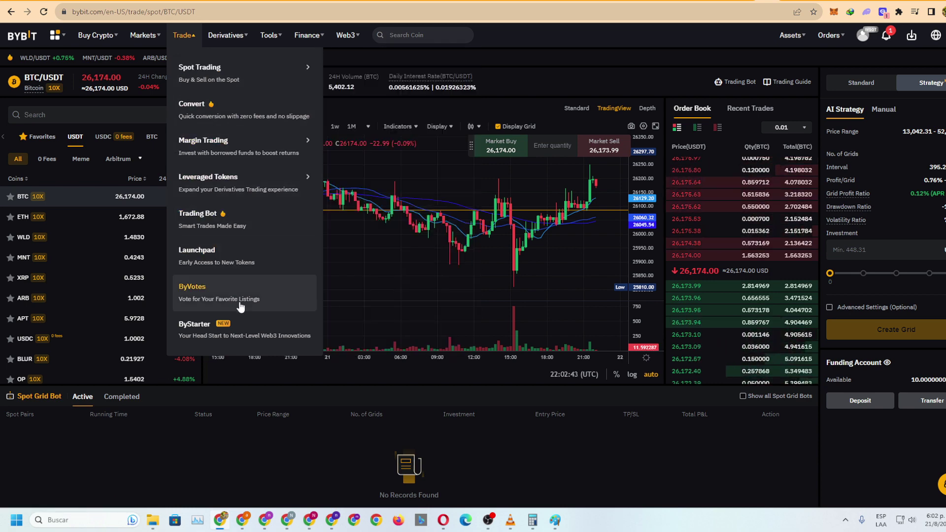
mouse_move(227, 38)
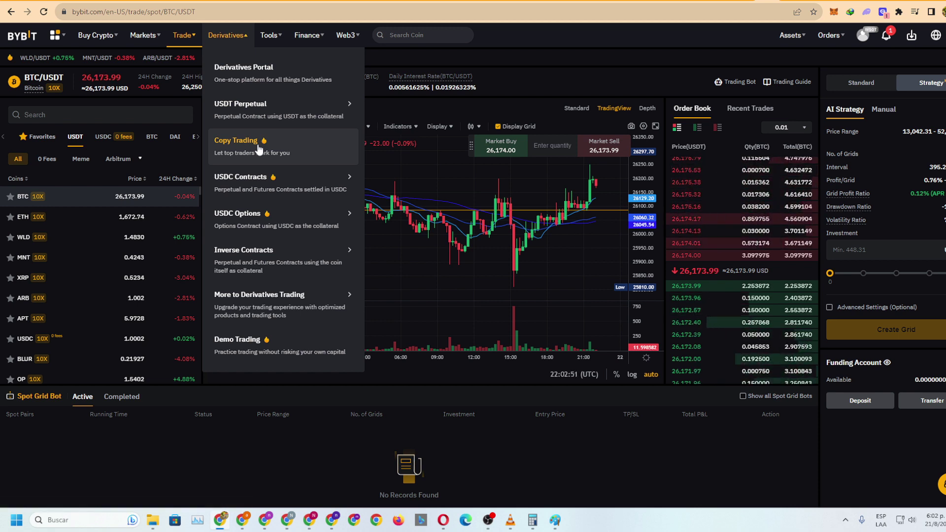
click(258, 147)
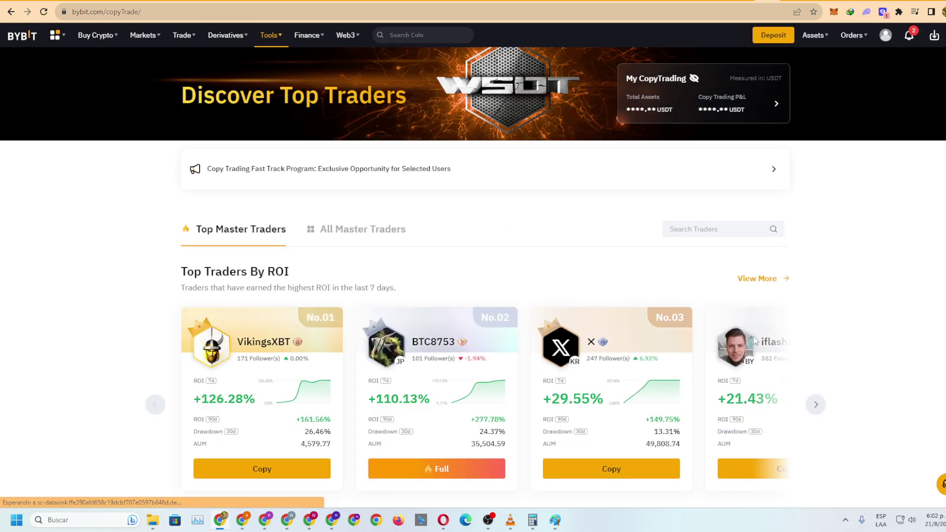
scroll(249, 389, down, 2)
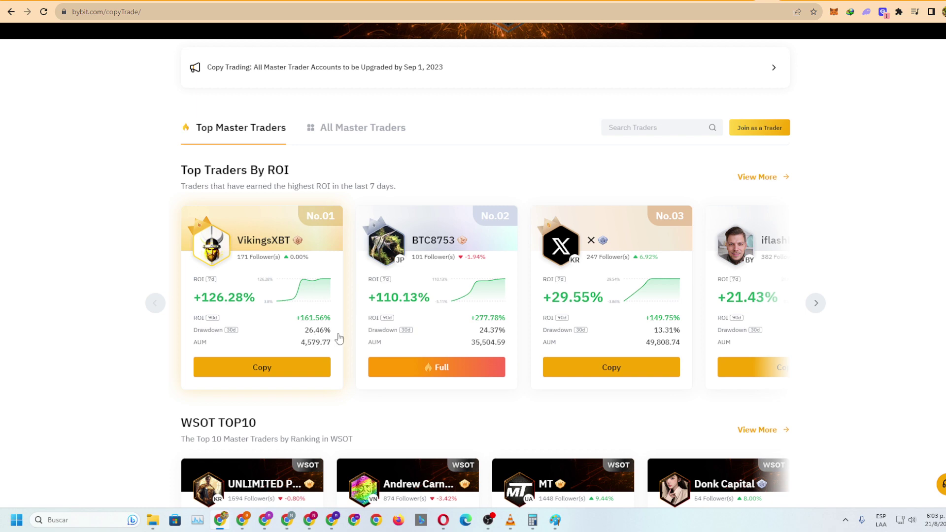
Step: Examine the top-ranked trader's copy settings for investment, stop loss, CopyGuard and per-order limits, and close the form without copying
click(263, 371)
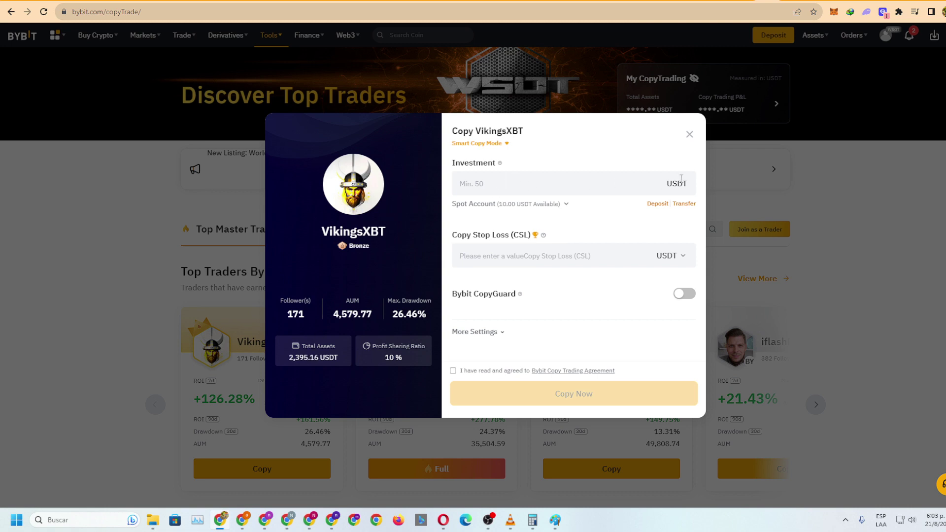
click(487, 185)
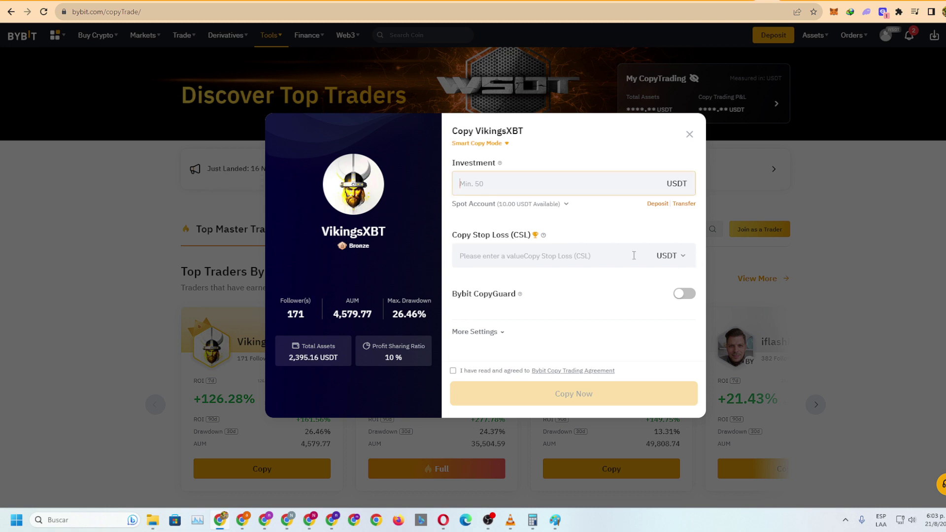
click(531, 258)
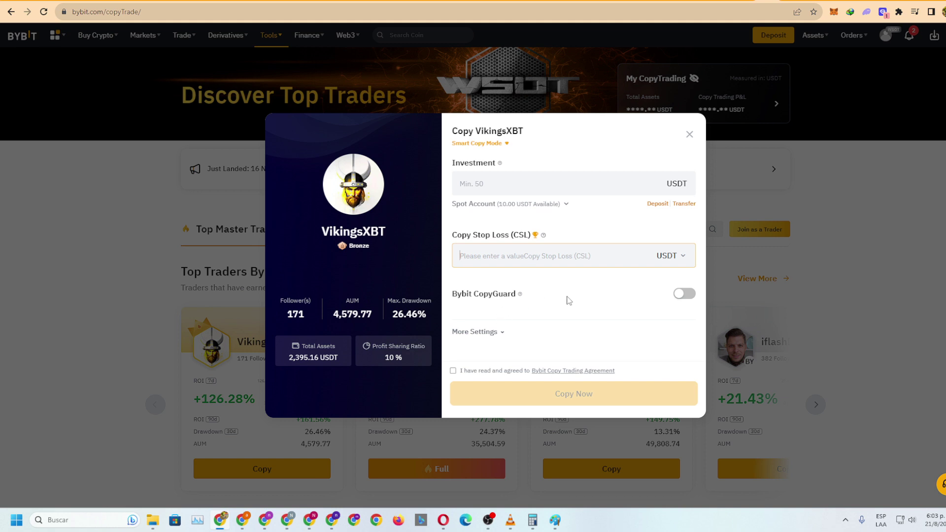
click(683, 295)
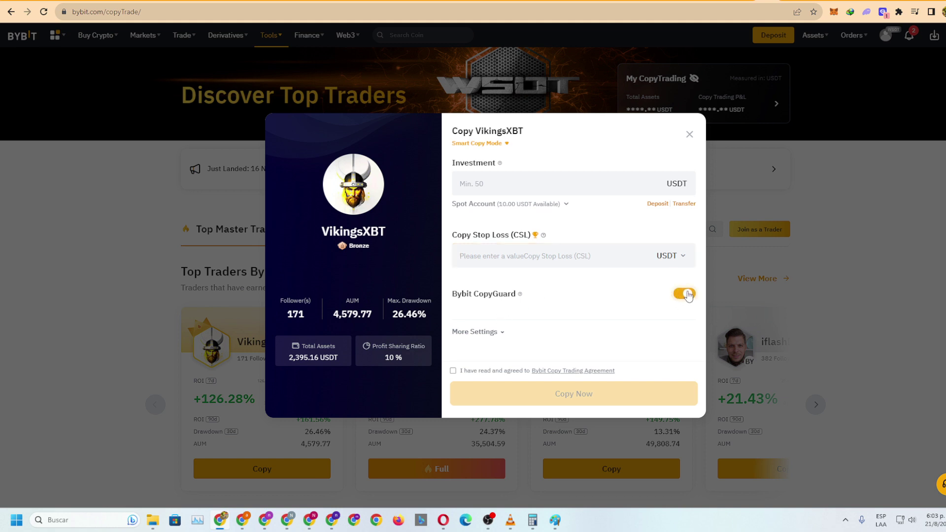
click(470, 332)
scroll(605, 276, down, 8)
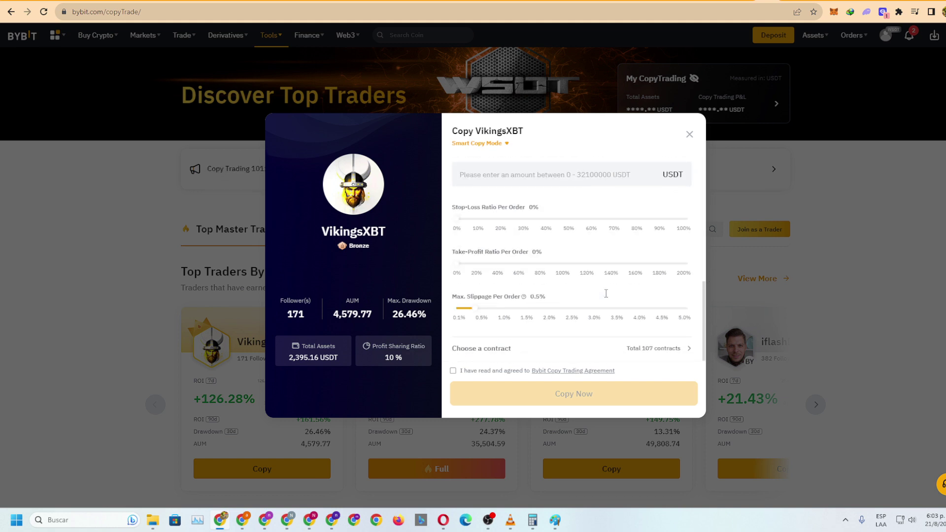
scroll(602, 308, up, 8)
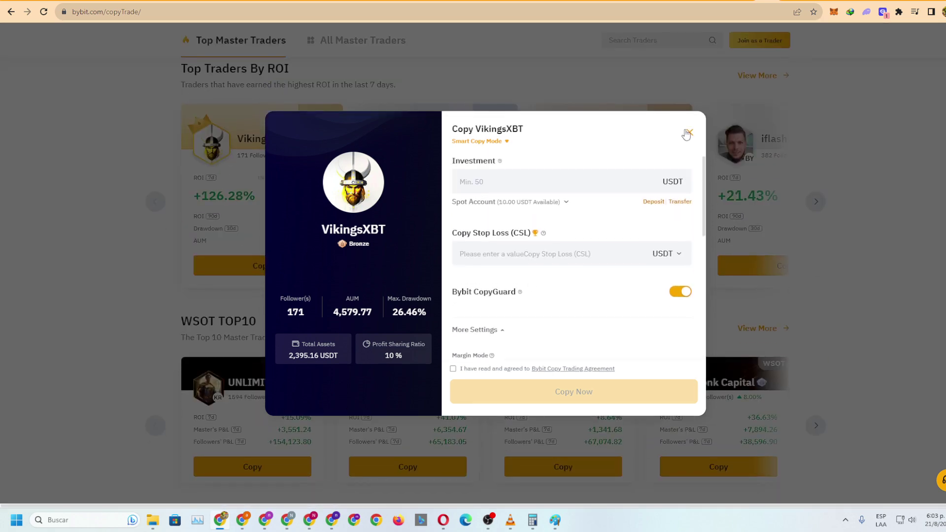
click(689, 133)
scroll(20, 261, up, 5)
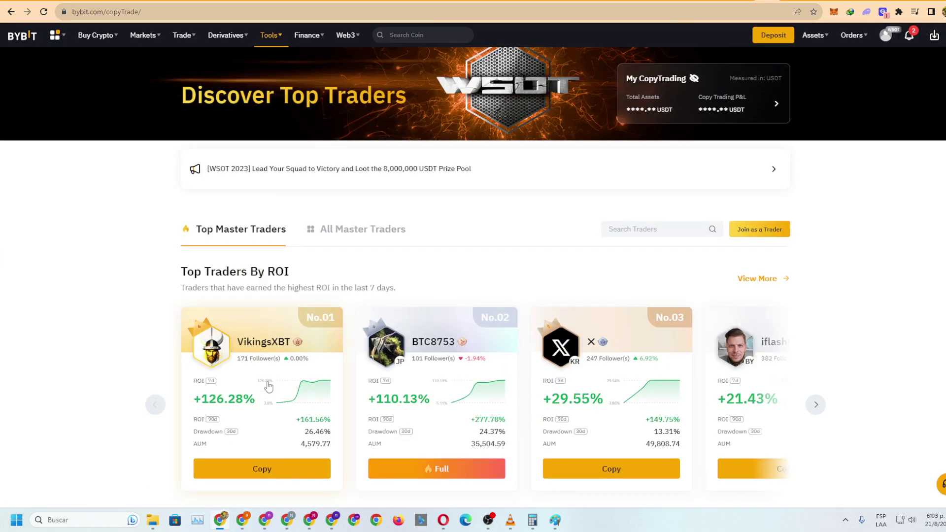
Step: Browse the top Copy Trading masters ranked by ROI, including the traders beyond the first three
scroll(260, 345, down, 3)
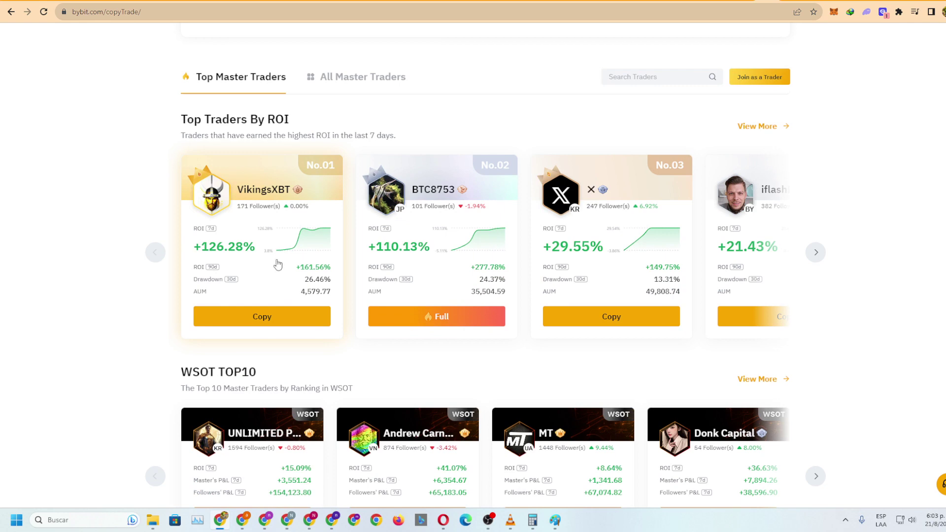
scroll(278, 265, up, 3)
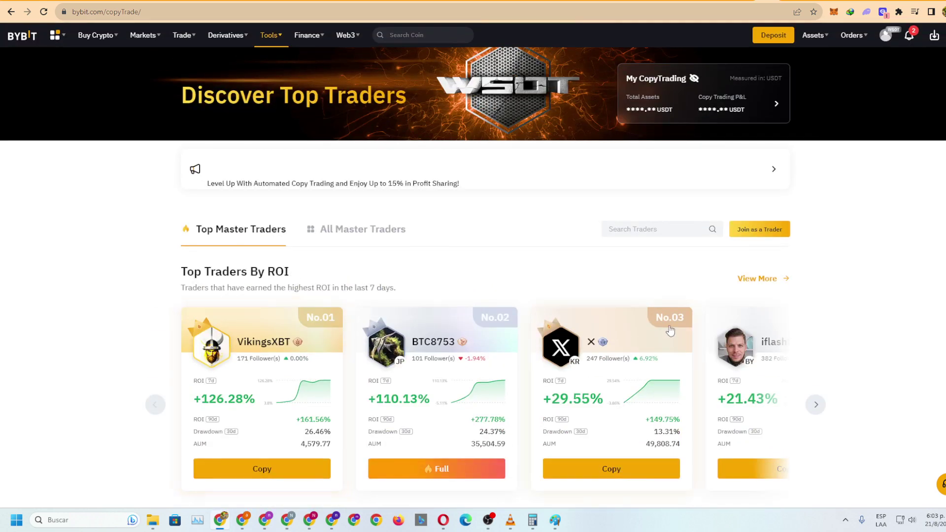
click(816, 405)
click(816, 405)
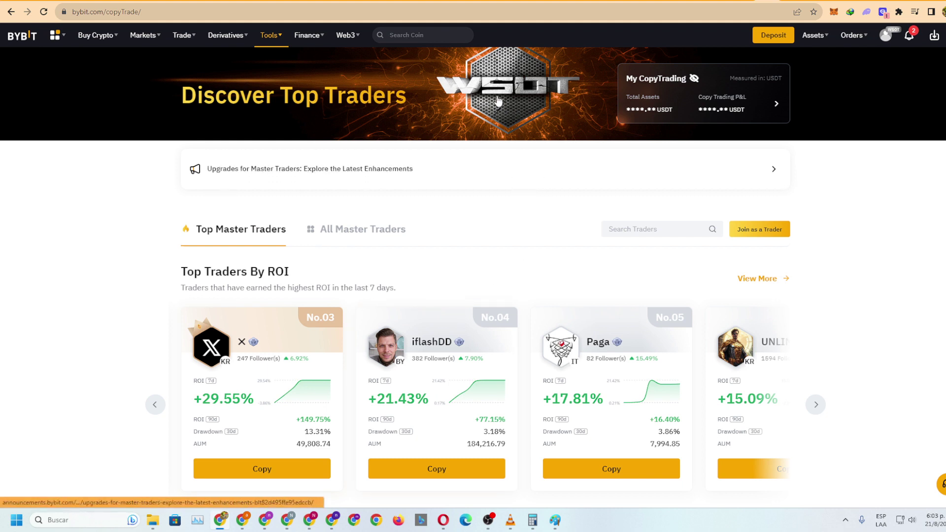
Step: Reveal the hidden My CopyTrading balances and open the follower User Center to view its dashboard
click(694, 78)
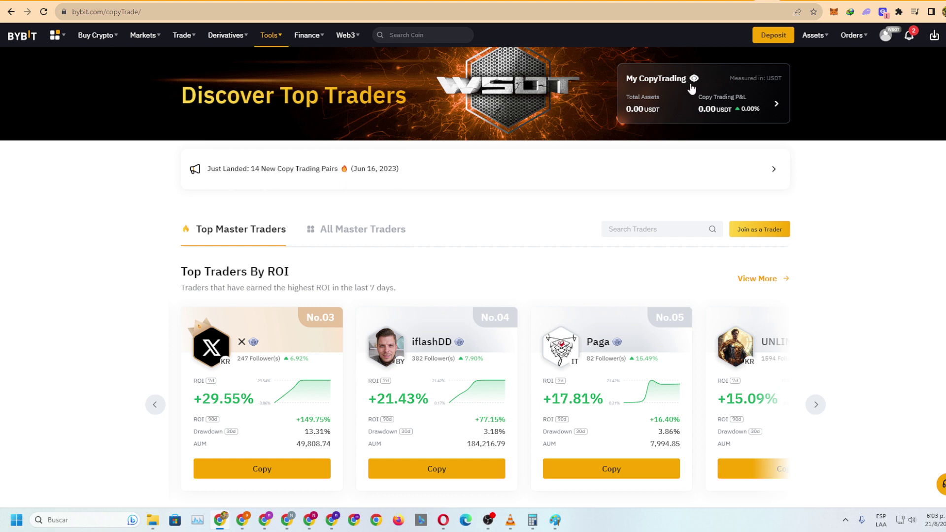
click(698, 75)
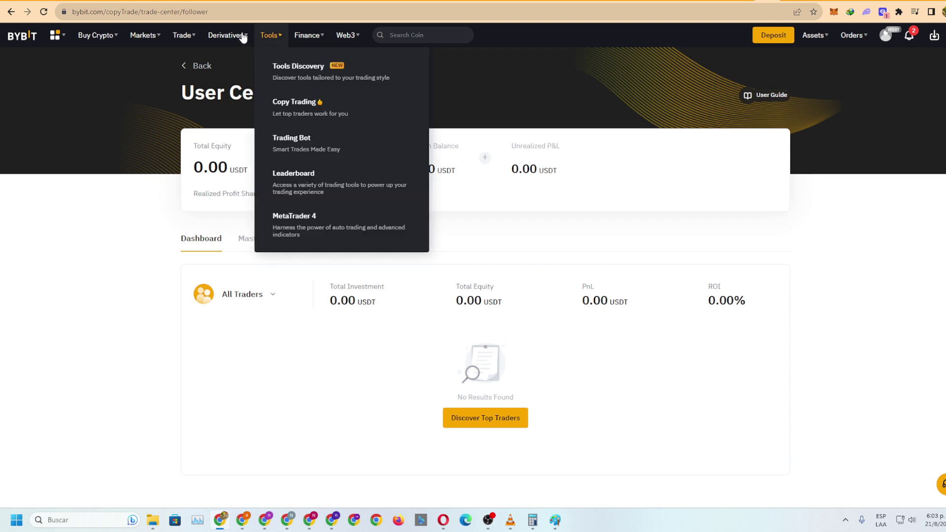
mouse_move(184, 35)
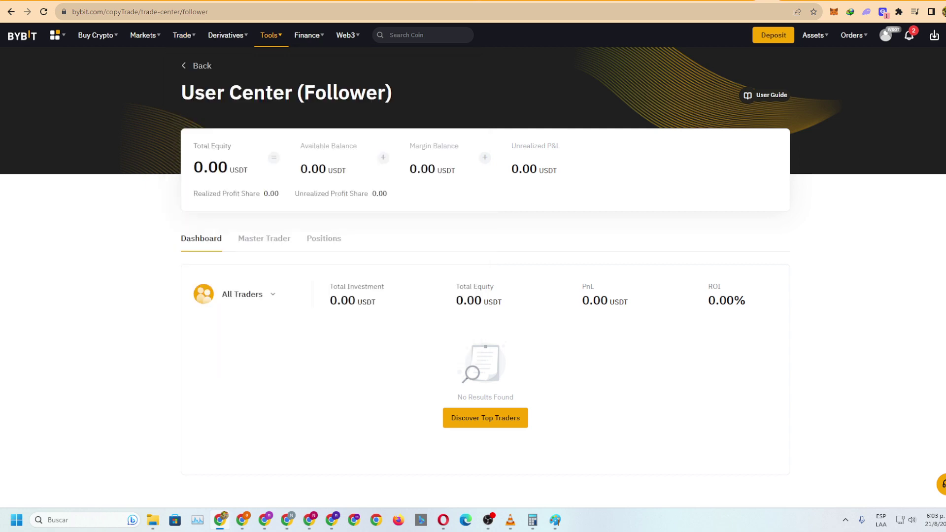
Step: Switch to Telegram Web, open the Bybit Español community group from the recent searches and close the search
click(318, 1)
click(158, 39)
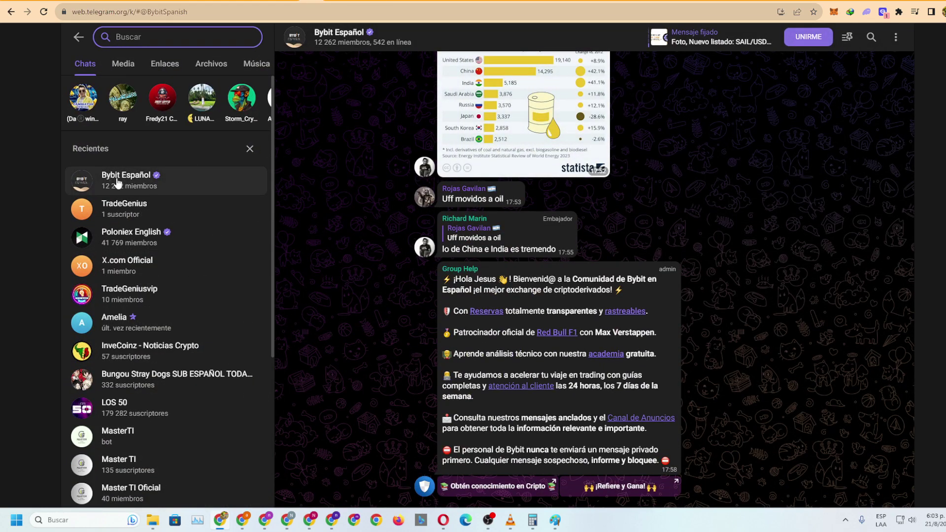
click(118, 181)
click(252, 63)
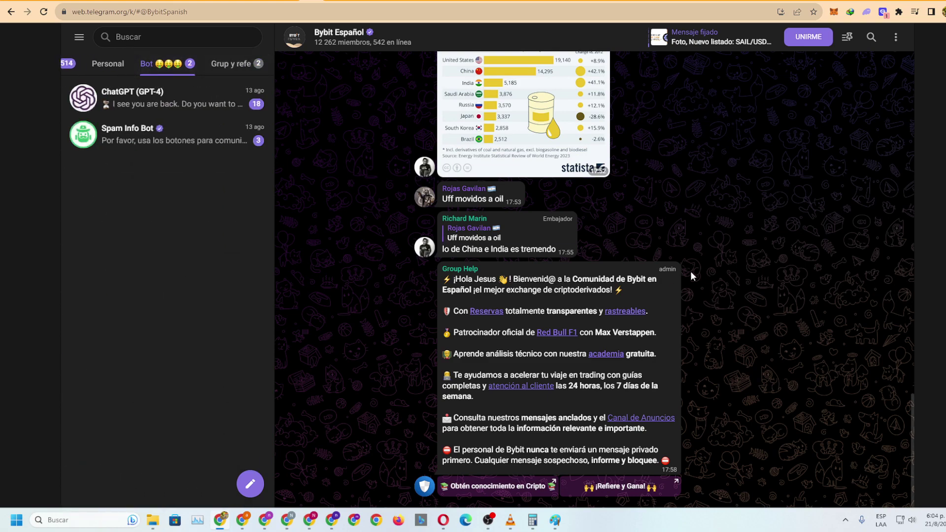
Step: Examine the group's earlier messages for shared trade results, chart analyses, price bot replies and deposit questions
scroll(690, 271, up, 15)
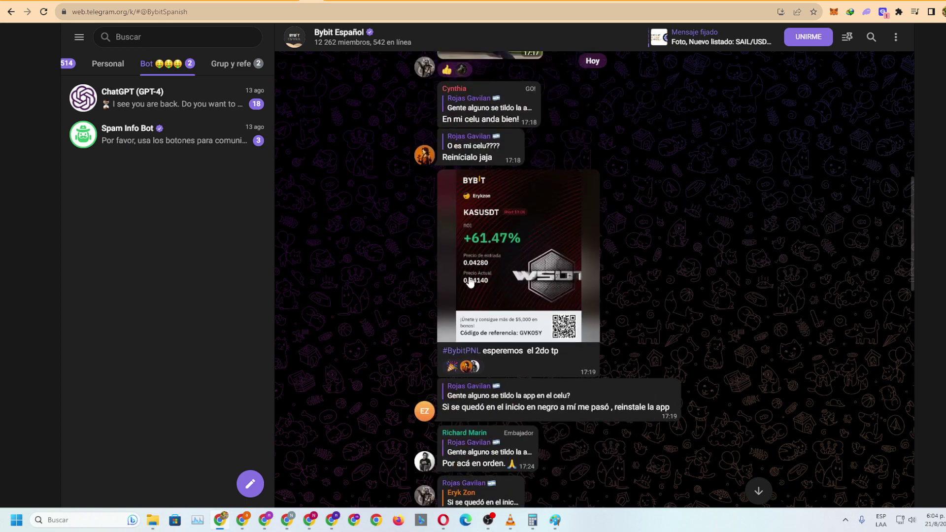
scroll(503, 276, up, 10)
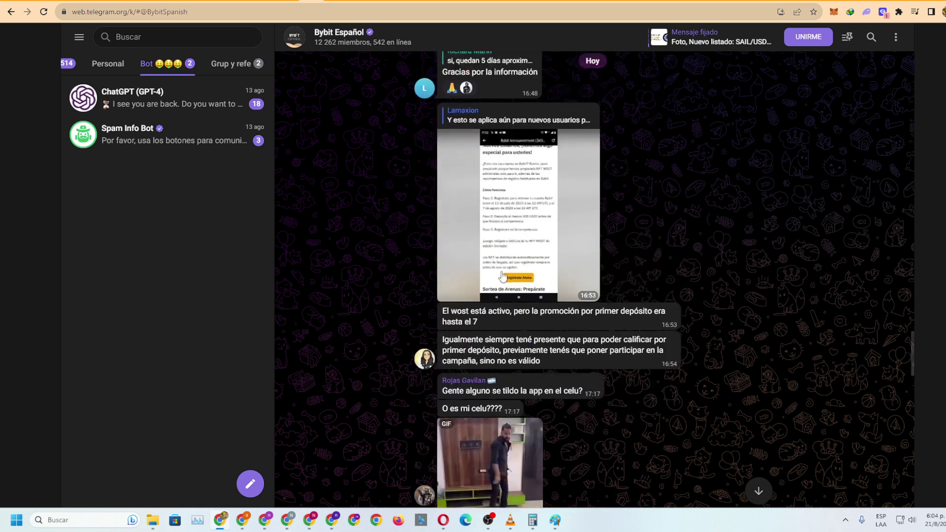
scroll(503, 276, up, 10)
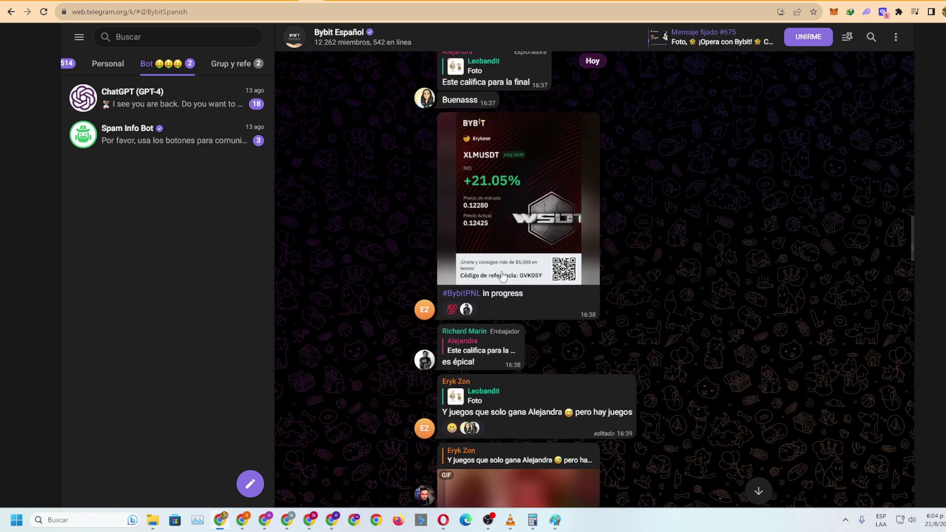
scroll(503, 276, up, 10)
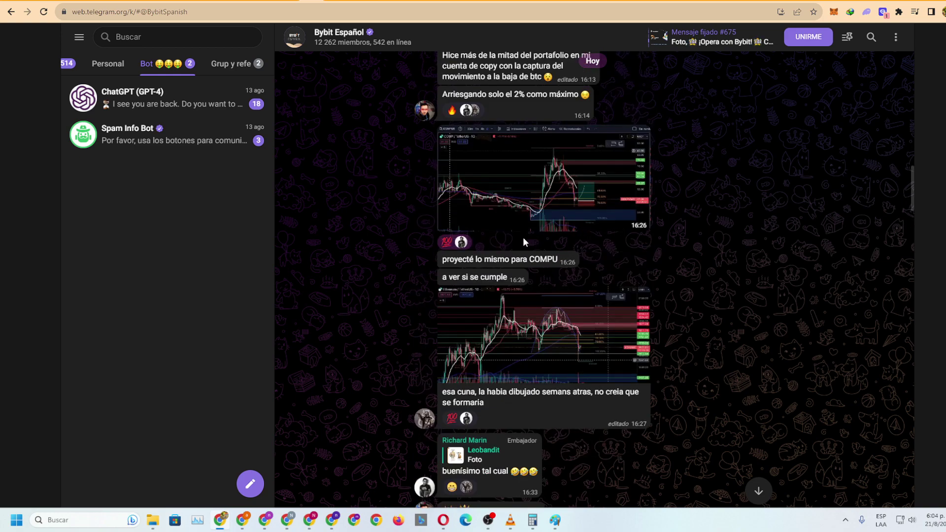
scroll(522, 238, up, 3)
scroll(556, 282, down, 2)
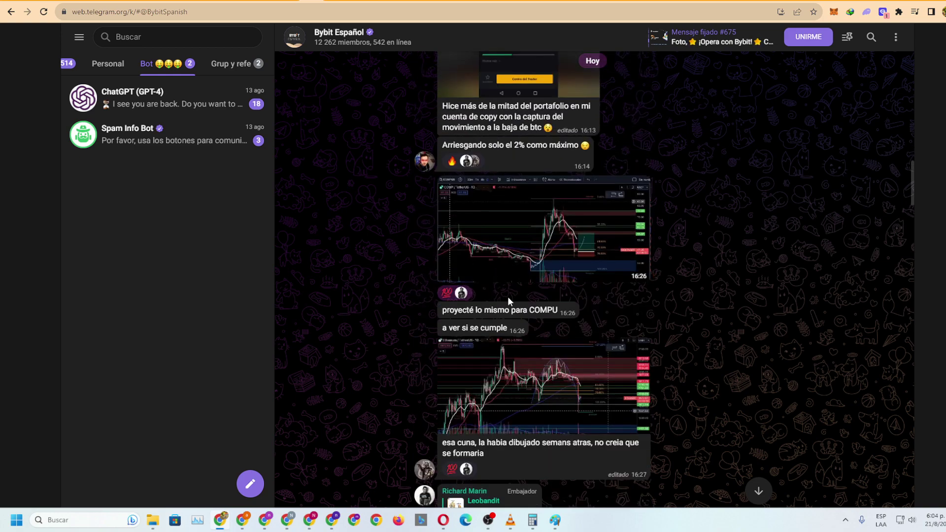
scroll(560, 262, down, 3)
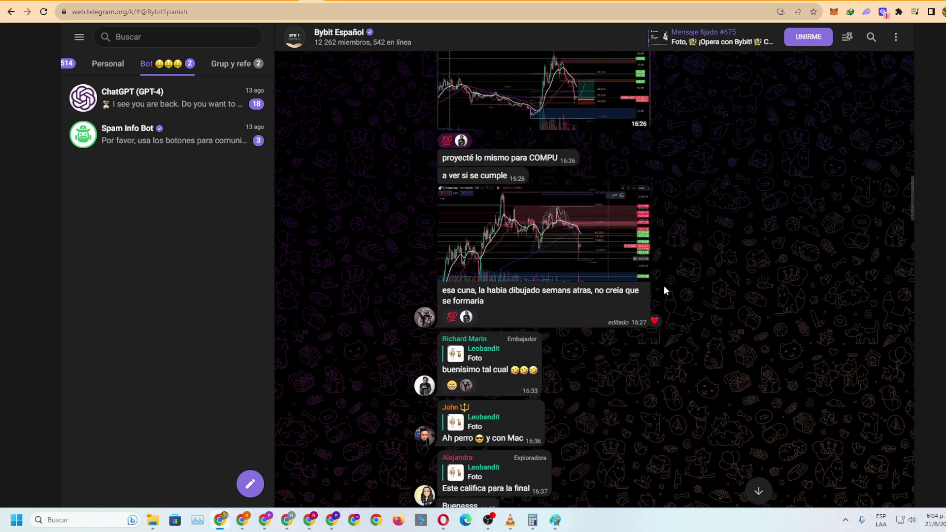
scroll(680, 308, up, 10)
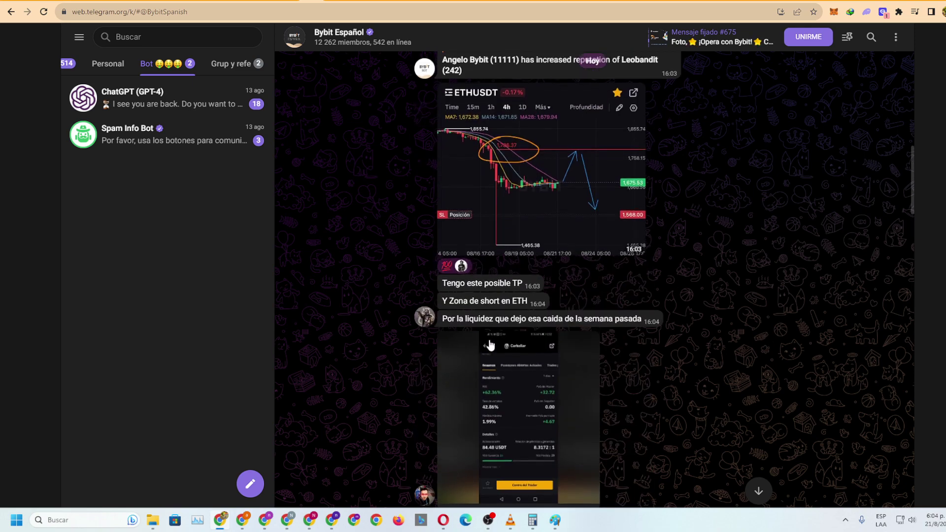
scroll(489, 343, up, 15)
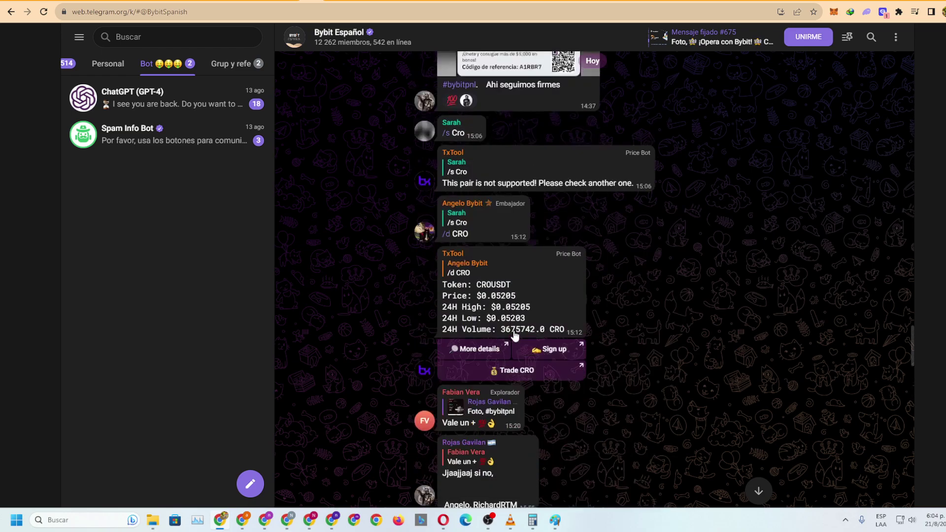
scroll(515, 335, up, 15)
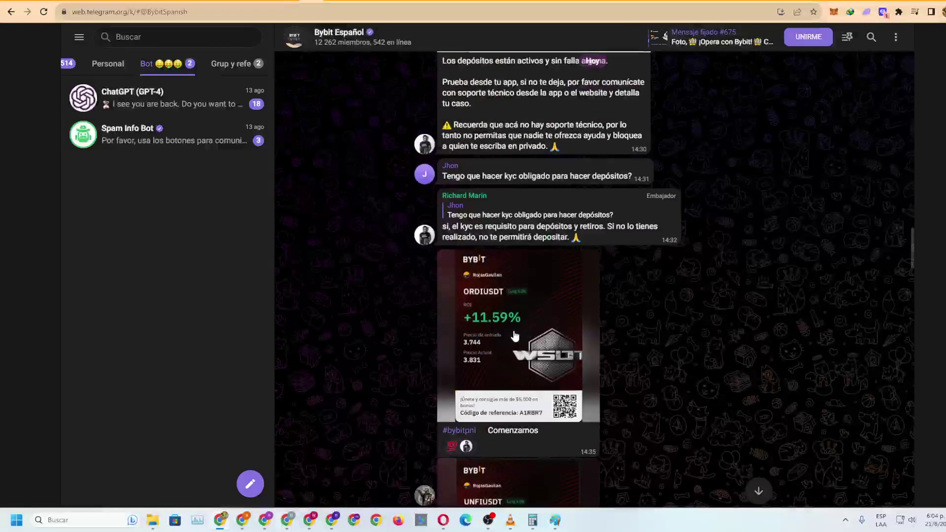
scroll(515, 335, up, 15)
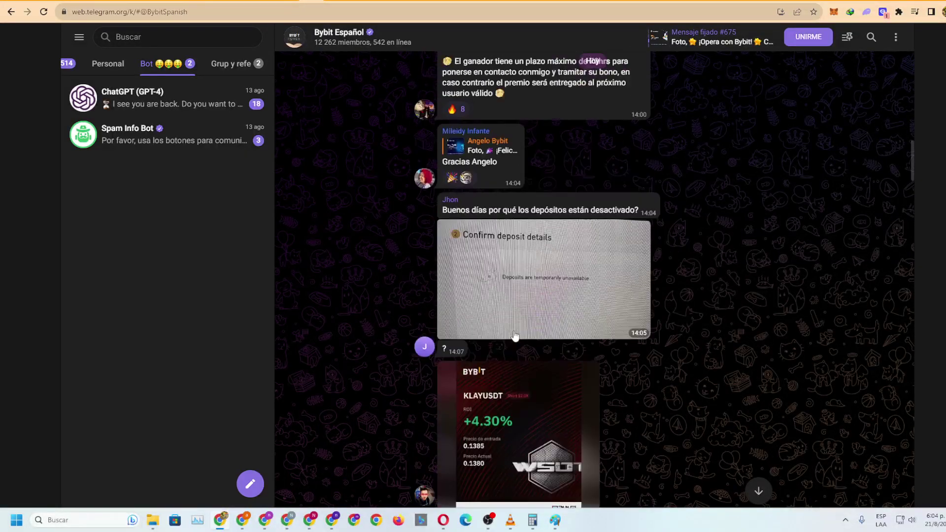
Step: Examine the #PrediccionFlash winner announcement with its closing and winning prices, plus the earlier bot messages
scroll(515, 335, up, 10)
scroll(487, 172, down, 6)
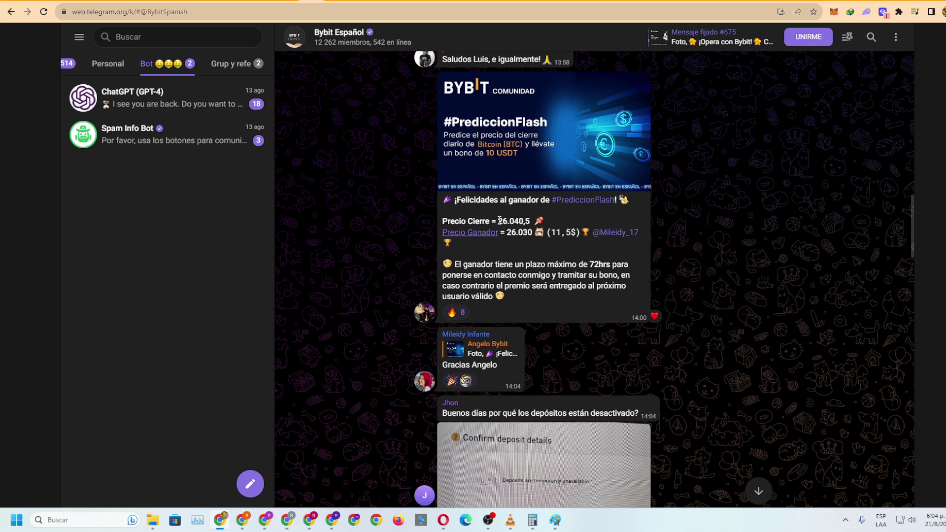
drag(498, 220, 502, 245)
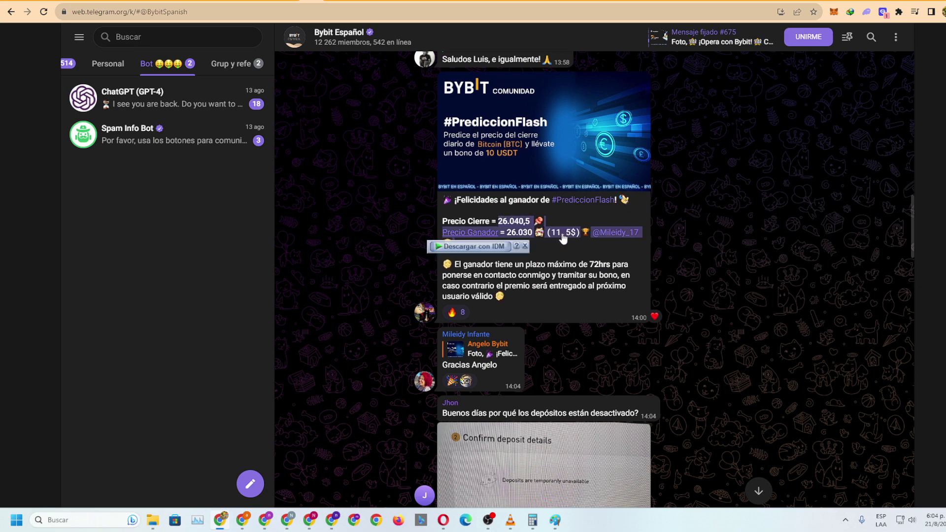
scroll(782, 322, up, 10)
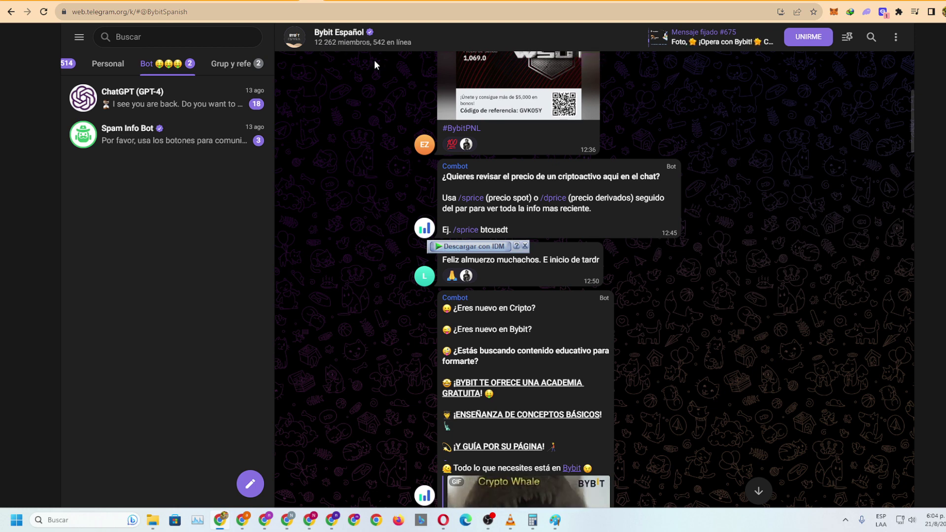
Step: Switch from the Telegram group back to the Bybit Copy Trading User Center
click(754, 1)
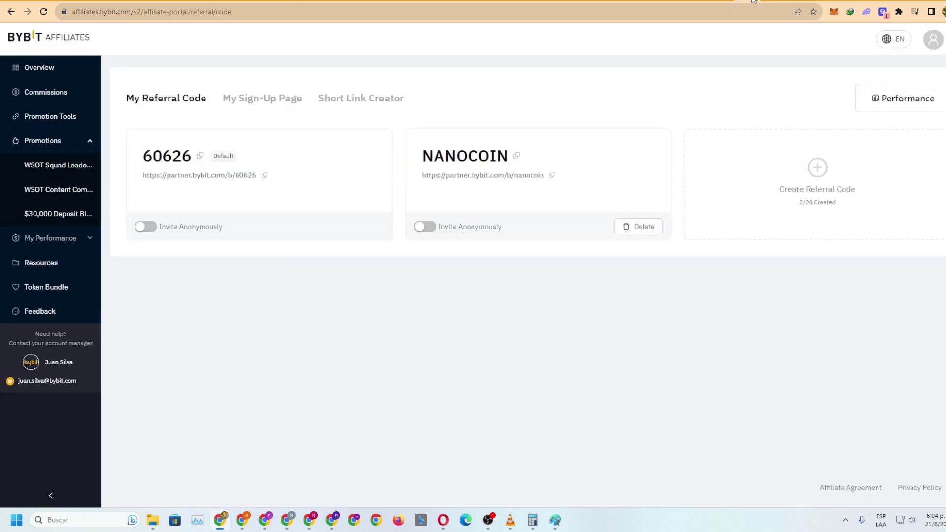
click(764, 1)
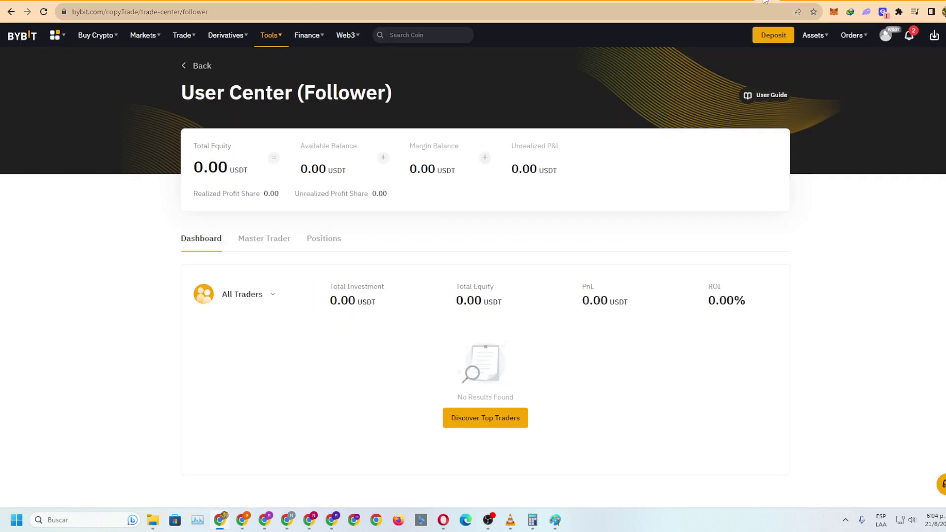
mouse_move(815, 36)
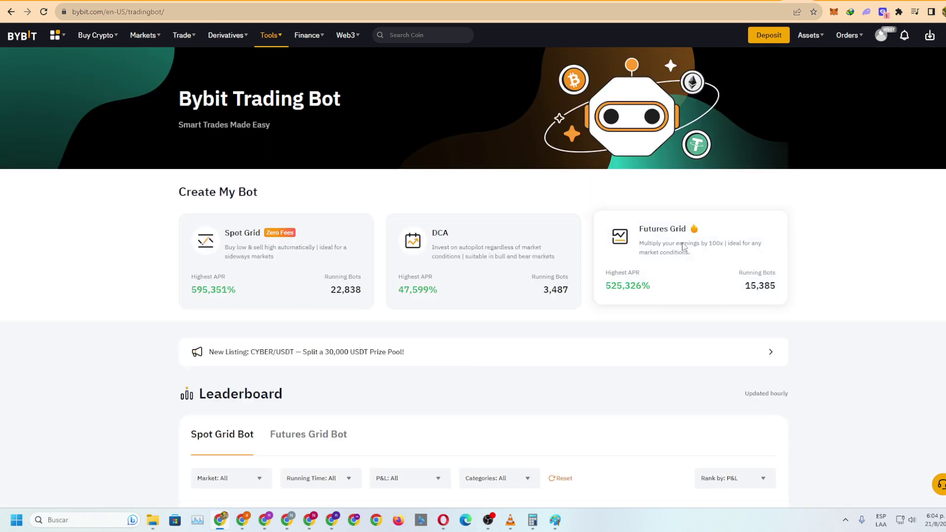
Step: Open the Futures Grid bot creation form and choose the 1000PEPEUSDT contract for the AI Strategy
click(682, 245)
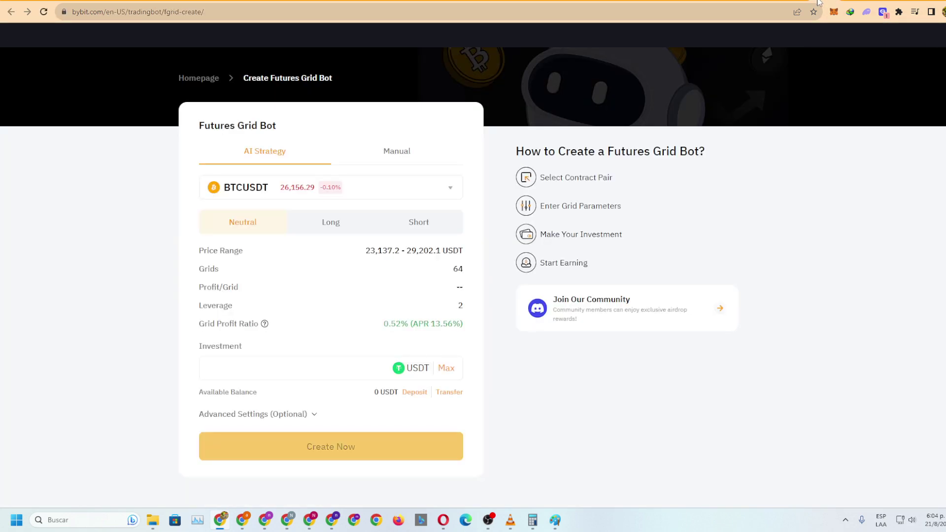
click(279, 189)
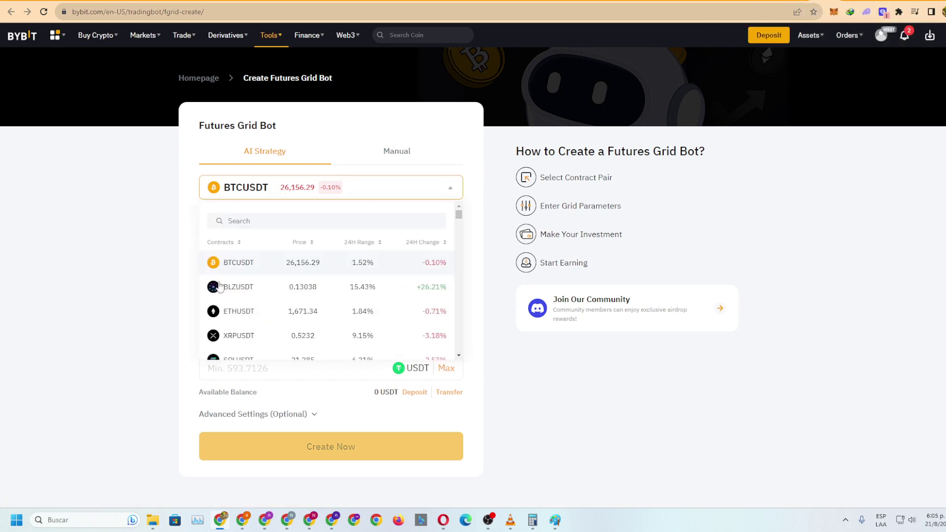
scroll(247, 305, down, 3)
click(234, 256)
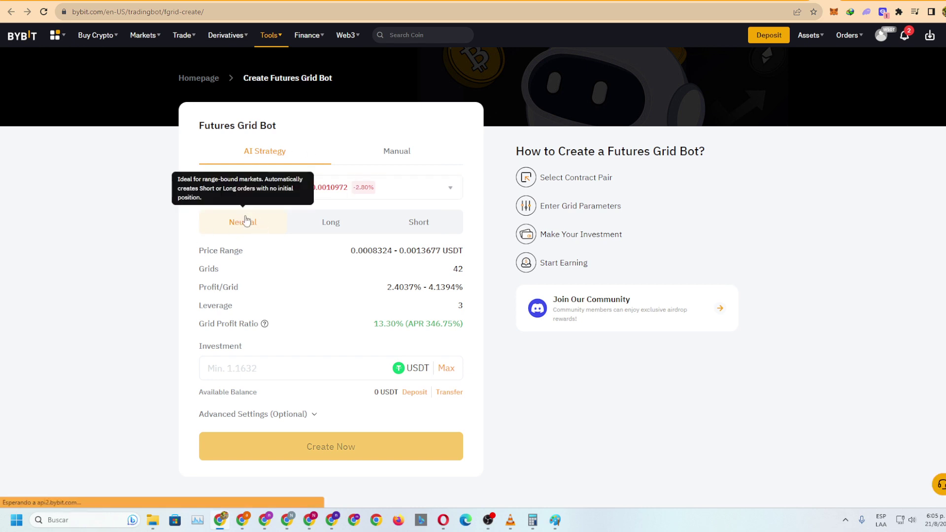
Step: Transfer all 10 USDT from the Spot to the Funding account and set the bot's investment to the maximum, 10 USDT
click(446, 369)
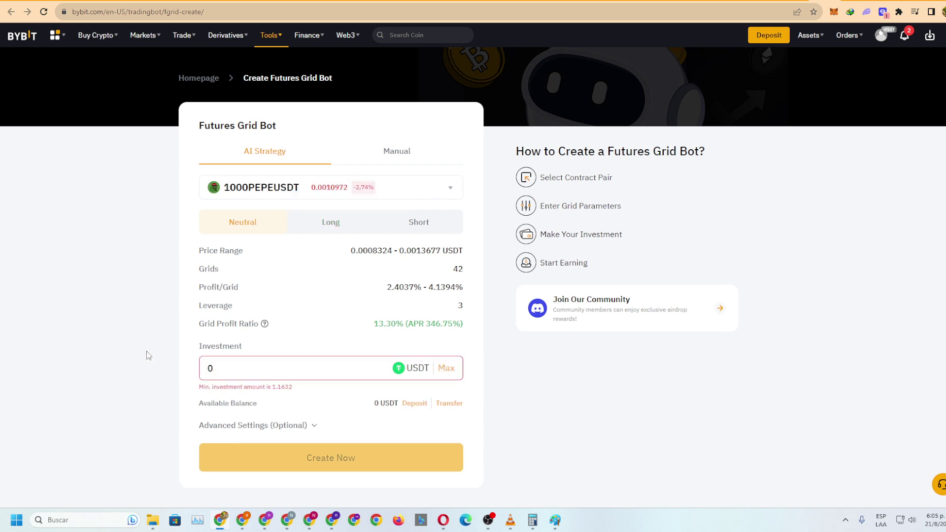
click(444, 405)
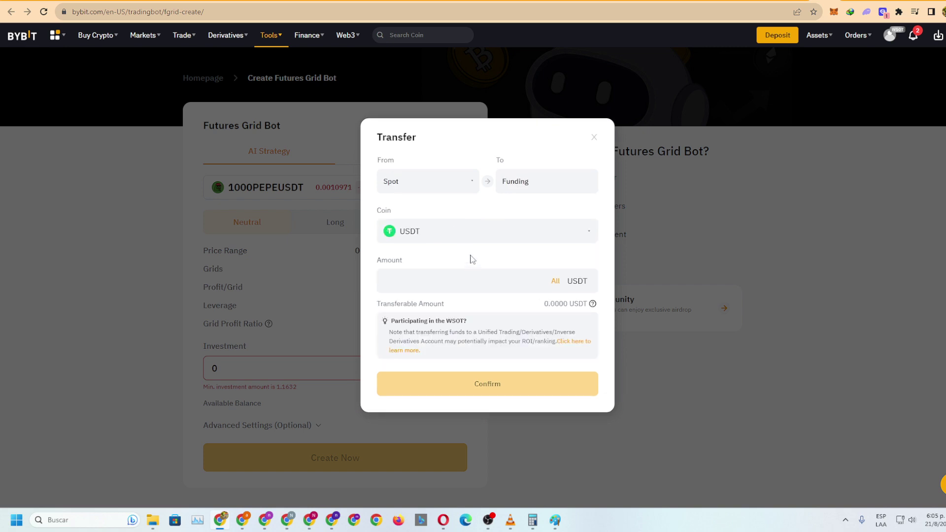
click(553, 281)
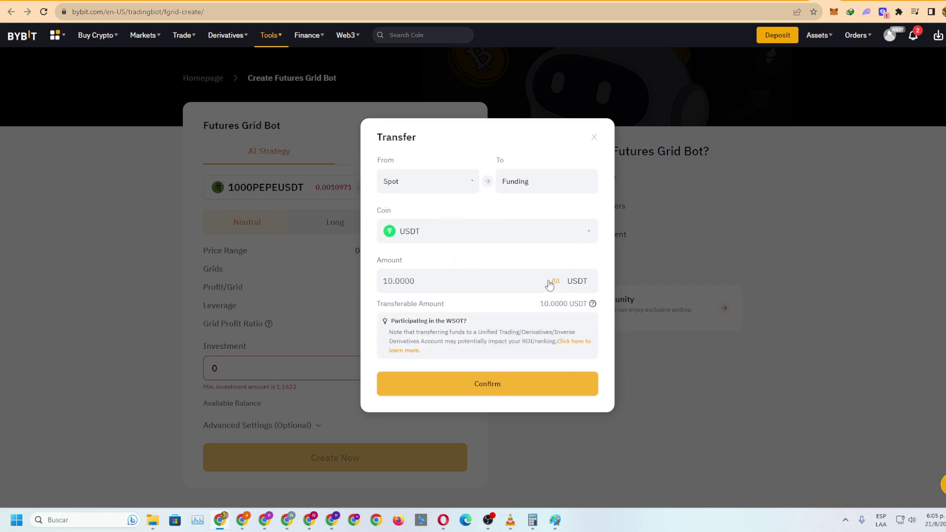
click(486, 383)
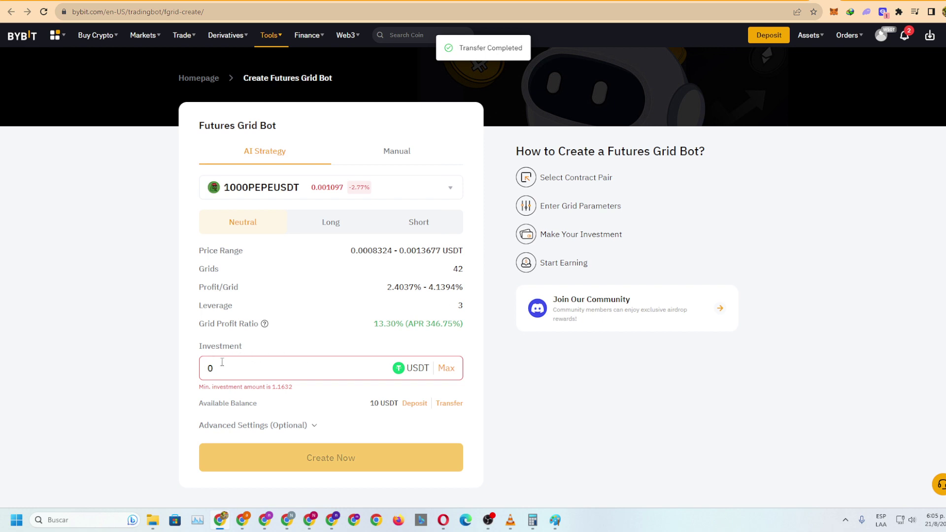
click(446, 369)
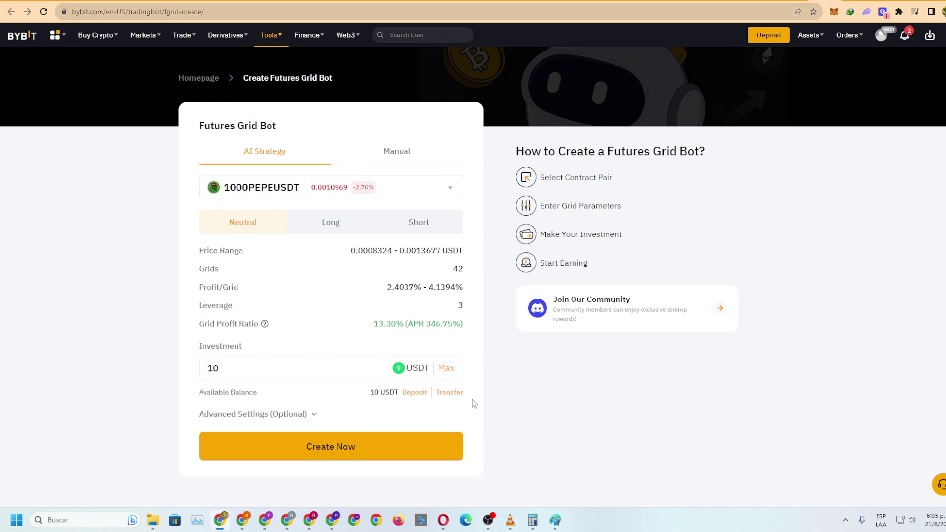
Step: Examine the optional advanced settings for entry price, stop top price and stop bottom price, and collapse them unfilled
click(313, 414)
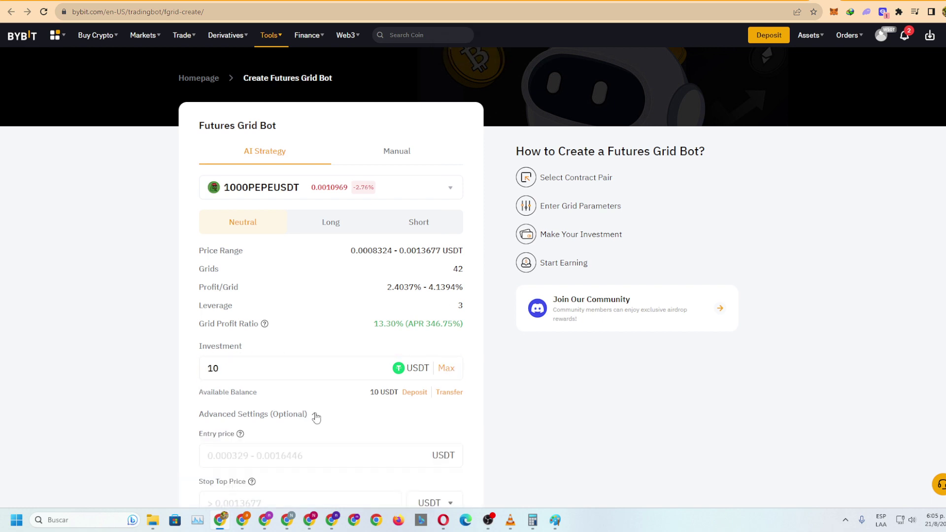
scroll(483, 388, down, 1)
scroll(483, 387, down, 3)
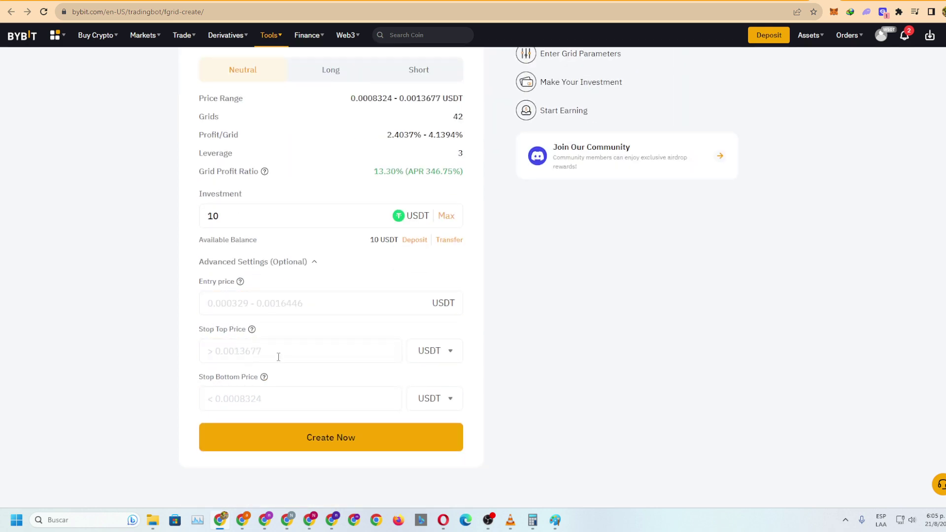
click(312, 262)
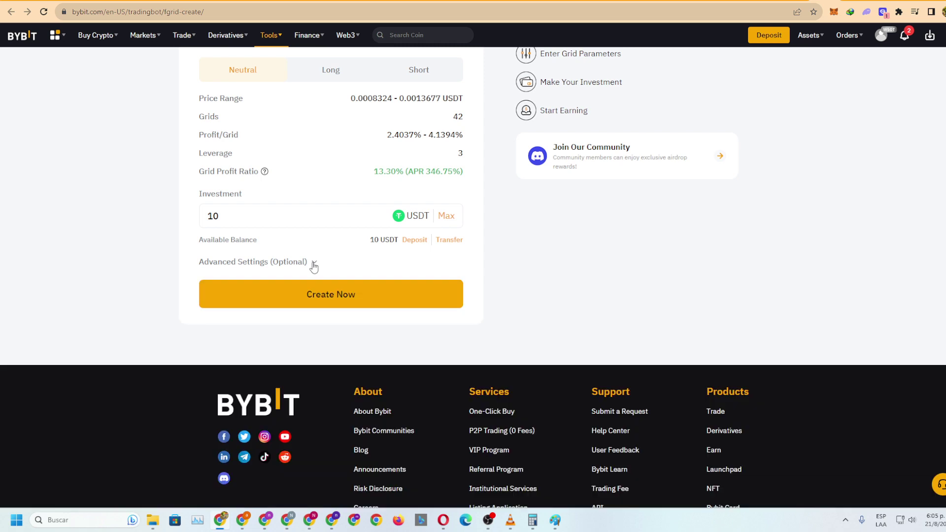
Step: Create the 1000PEPEUSDT Futures Grid bot with the 10 USDT investment, leaving the advanced settings unfilled, and confirm the order
click(313, 262)
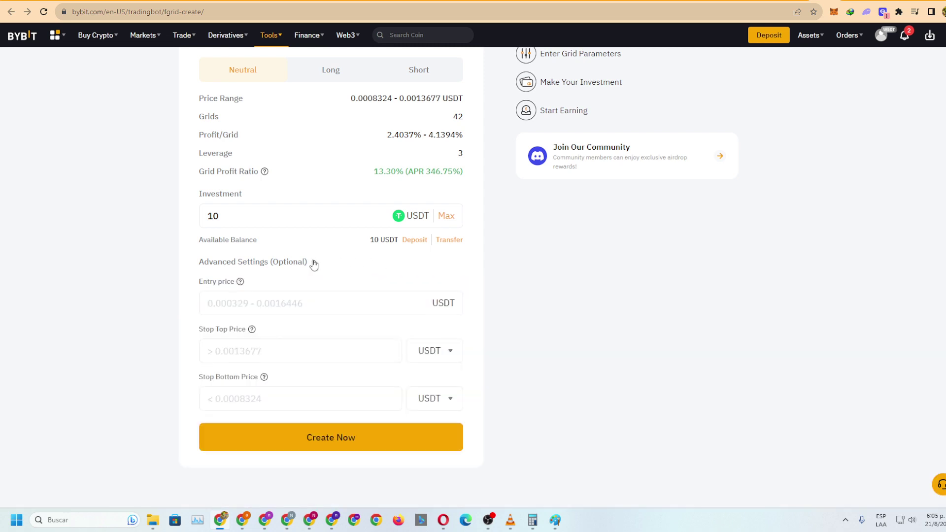
click(313, 264)
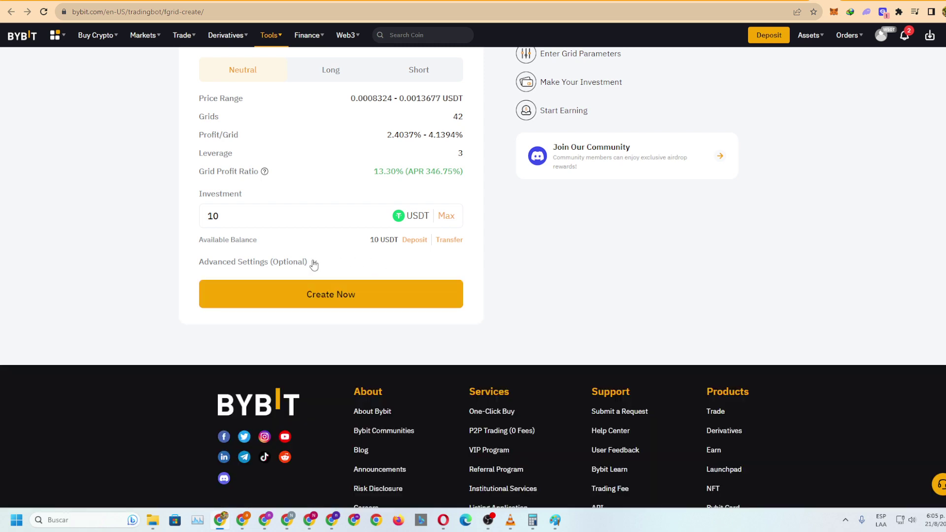
click(339, 294)
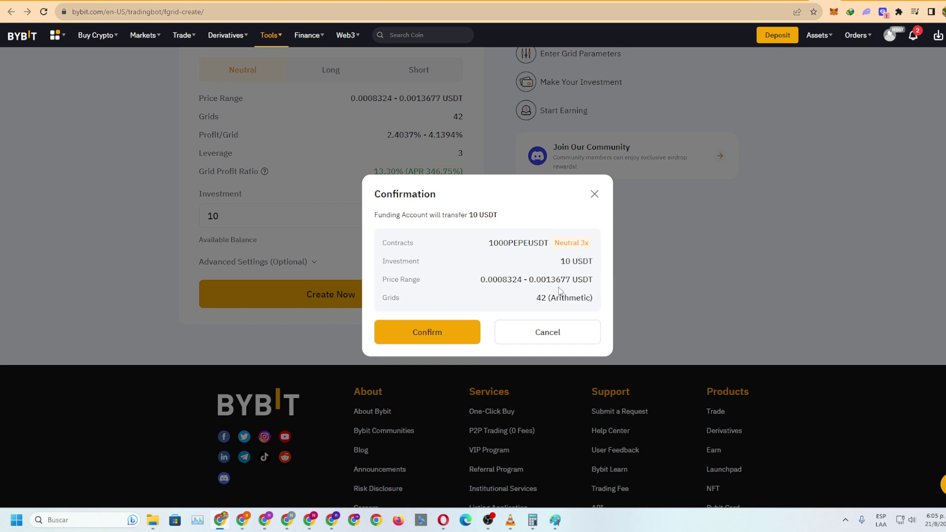
click(431, 332)
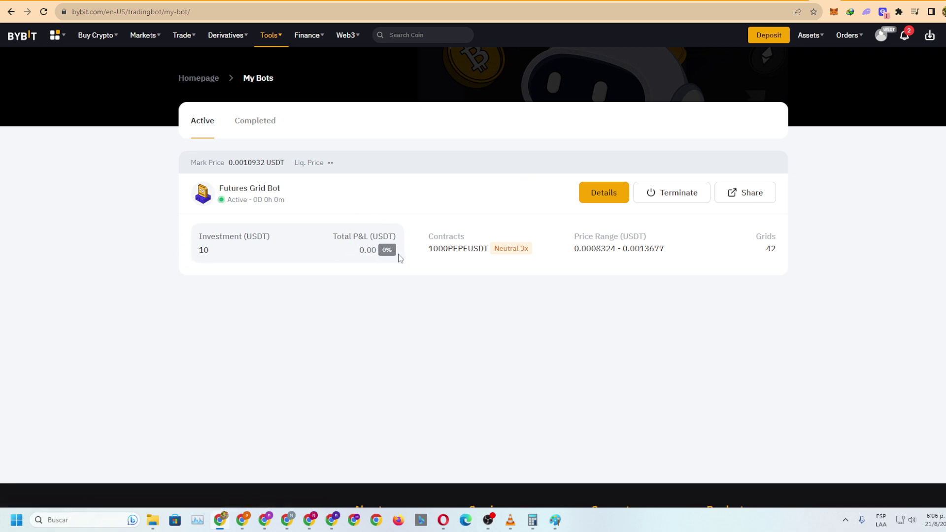
Step: Open the sharing options of the active Futures Grid bot and copy its referral code
click(746, 193)
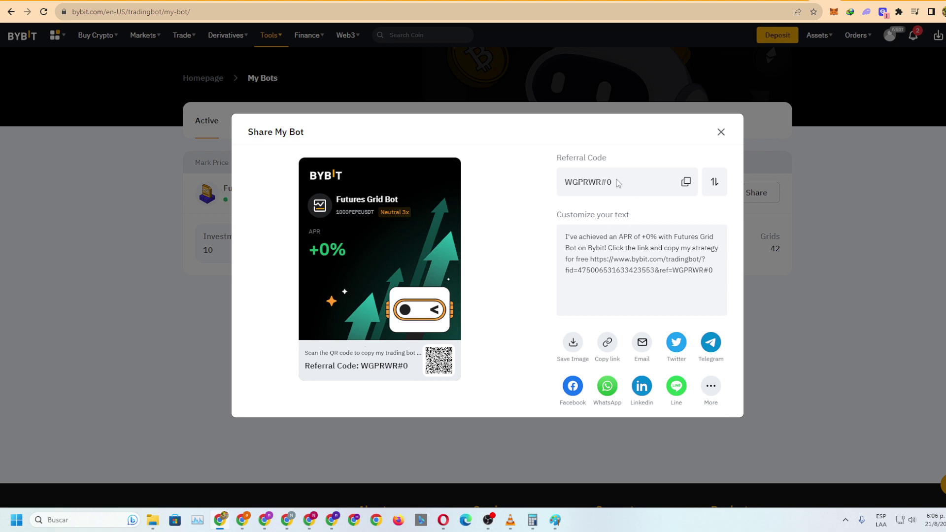
click(685, 182)
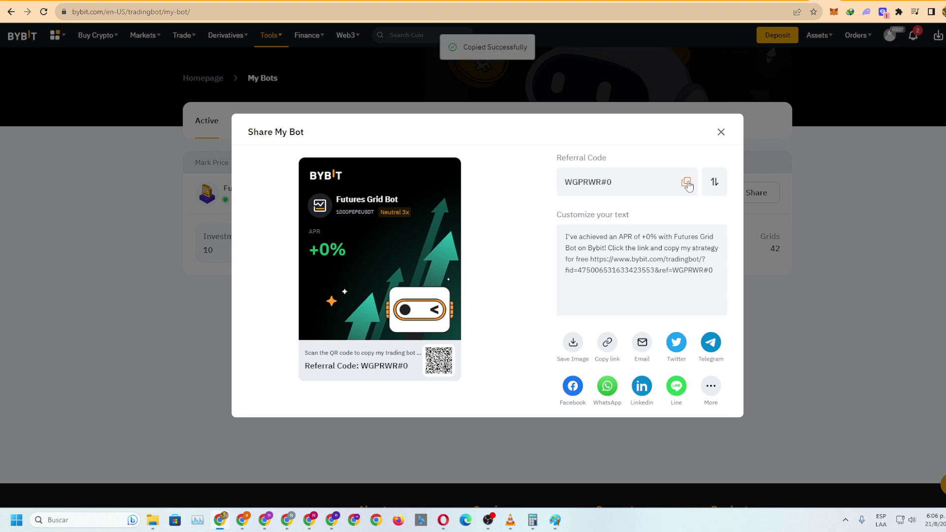
Step: Try the copied referral code in the address bar of the Trading Bot page and return to the sharing options
key(alt+Left)
click(151, 12)
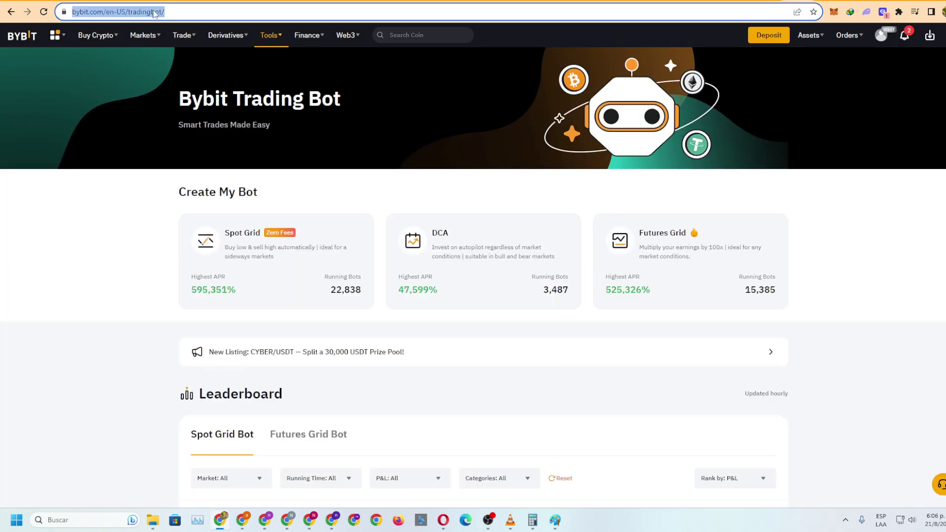
right_click(151, 11)
click(174, 96)
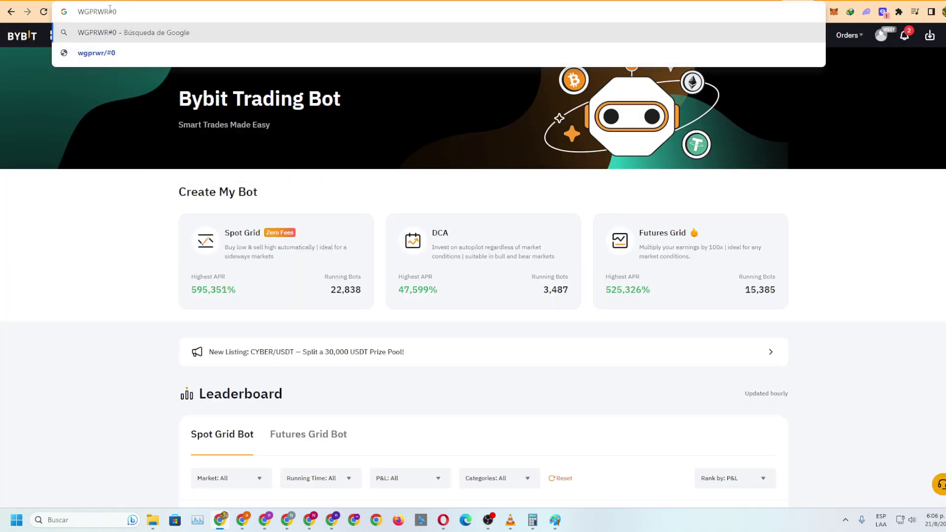
drag(118, 11, 70, 12)
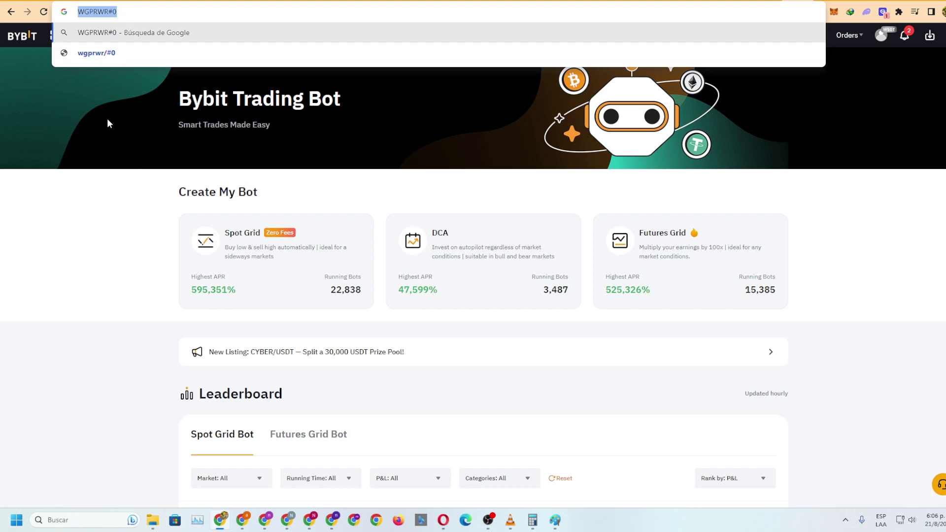
click(882, 246)
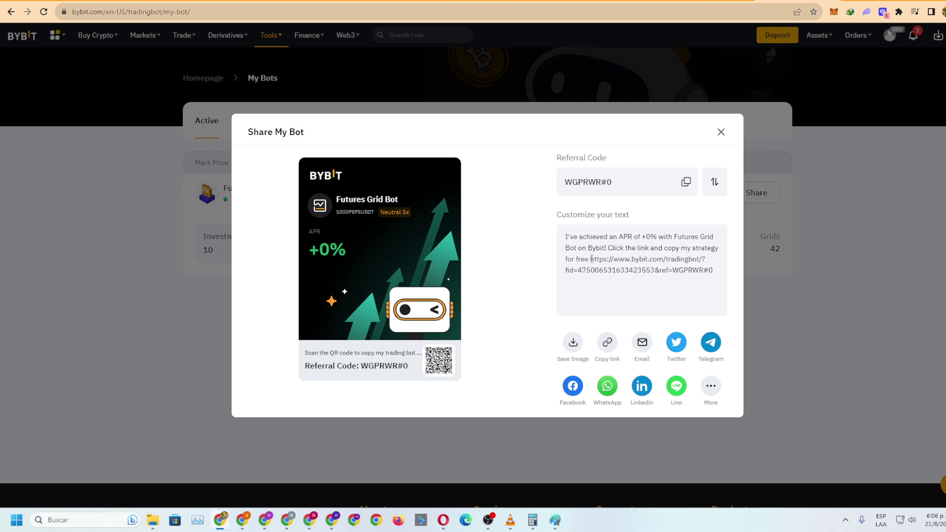
Step: Delete the promotional sentence from the custom share text, keeping only the bot link, and open that link
drag(591, 260, 563, 236)
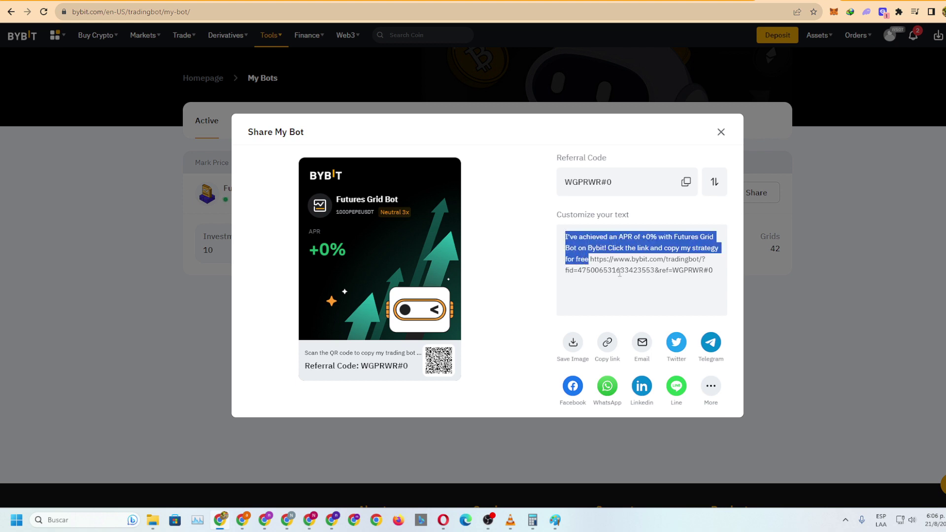
key(BackSpace)
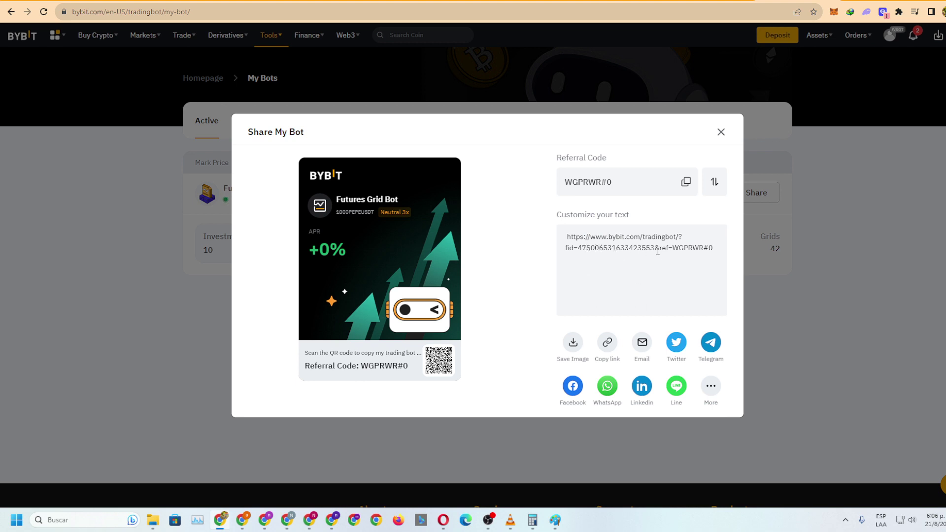
drag(714, 250, 567, 236)
right_click(579, 241)
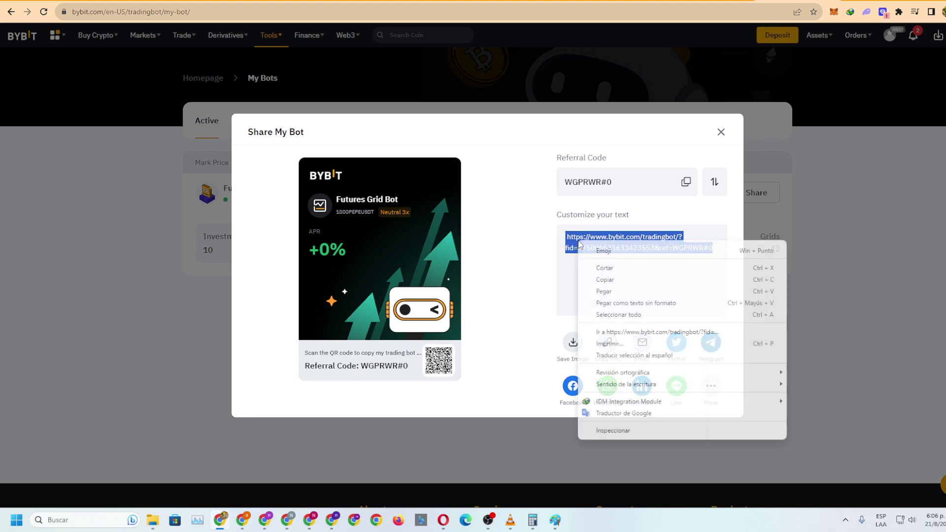
click(662, 333)
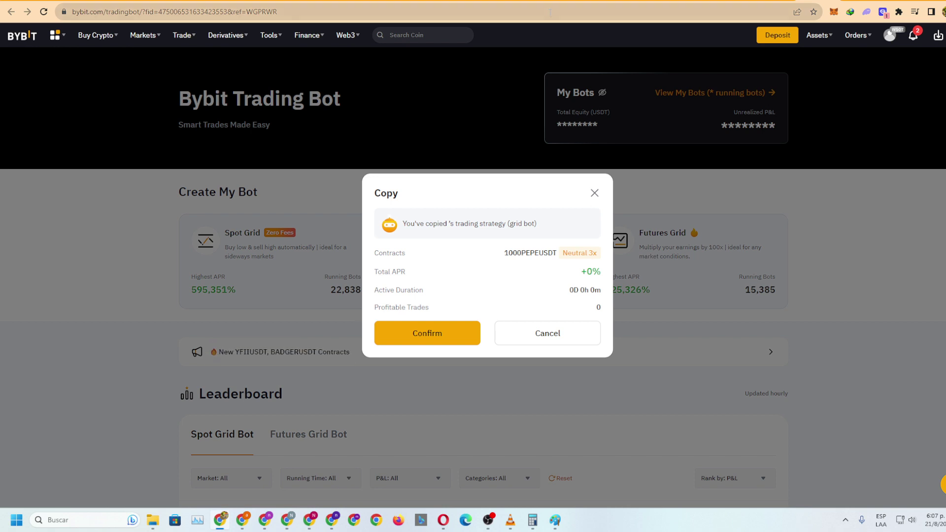
Step: Accept copying the shared 1000PEPEUSDT grid strategy to view its investment form, and close the sharing options in My Bots
click(446, 333)
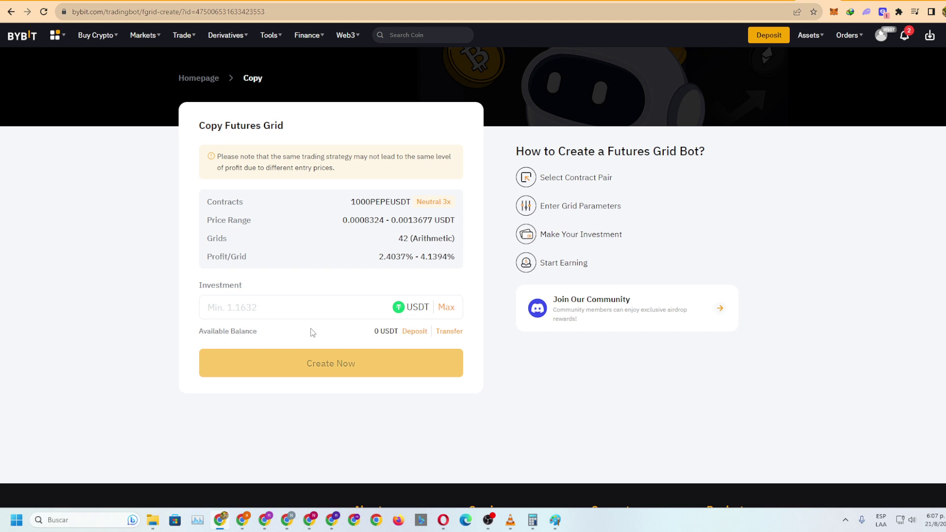
click(242, 305)
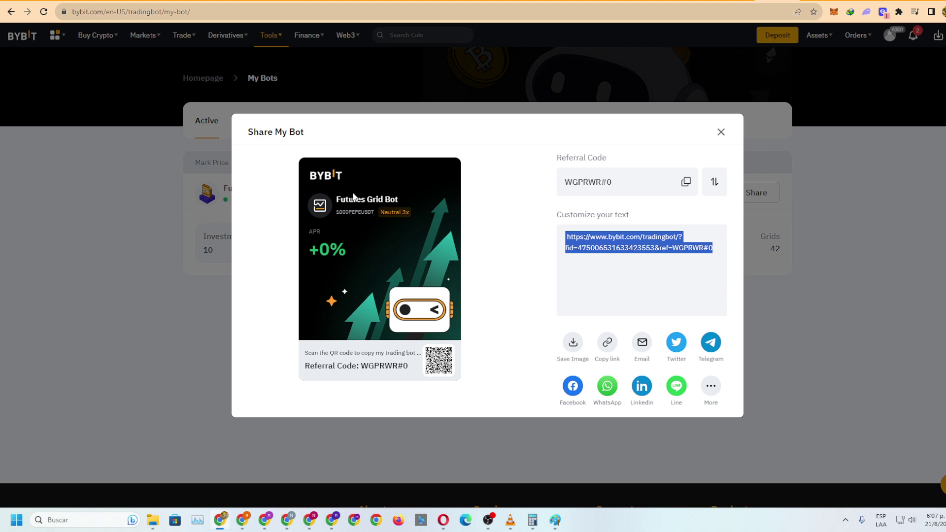
click(722, 133)
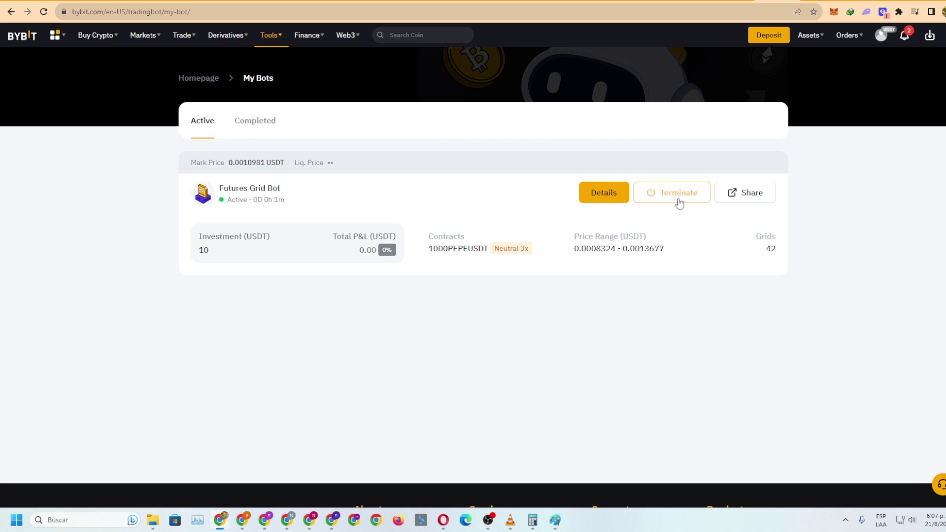
Step: Open the Trading Bot portfolio among the account's assets and submit the deposit satisfaction survey without a rating
mouse_move(812, 36)
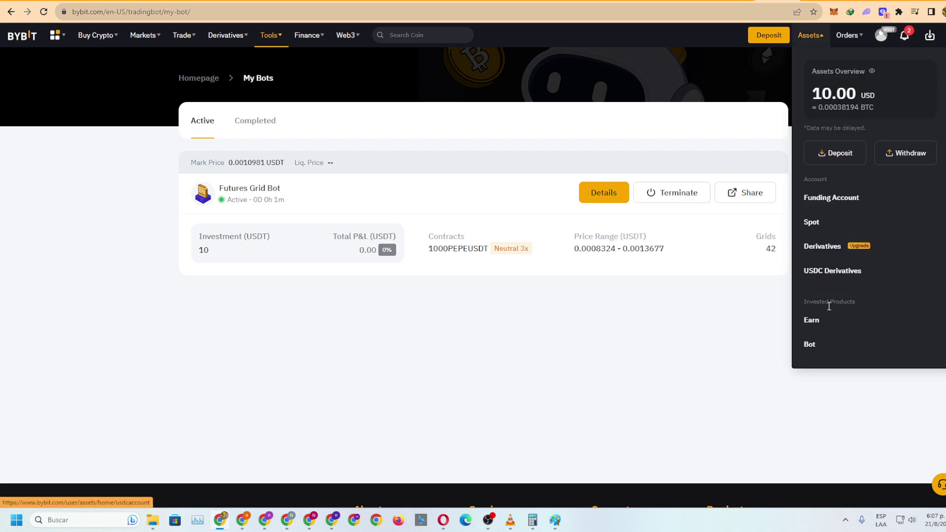
click(815, 344)
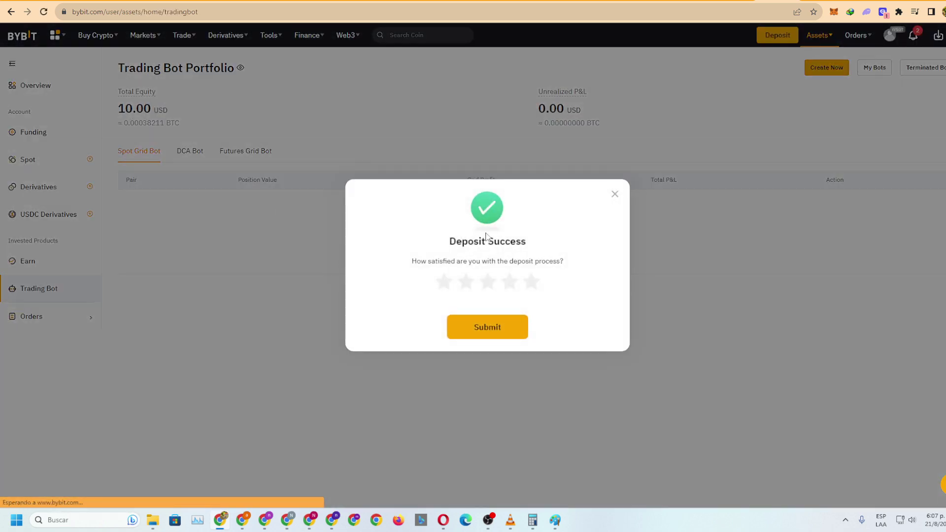
click(500, 329)
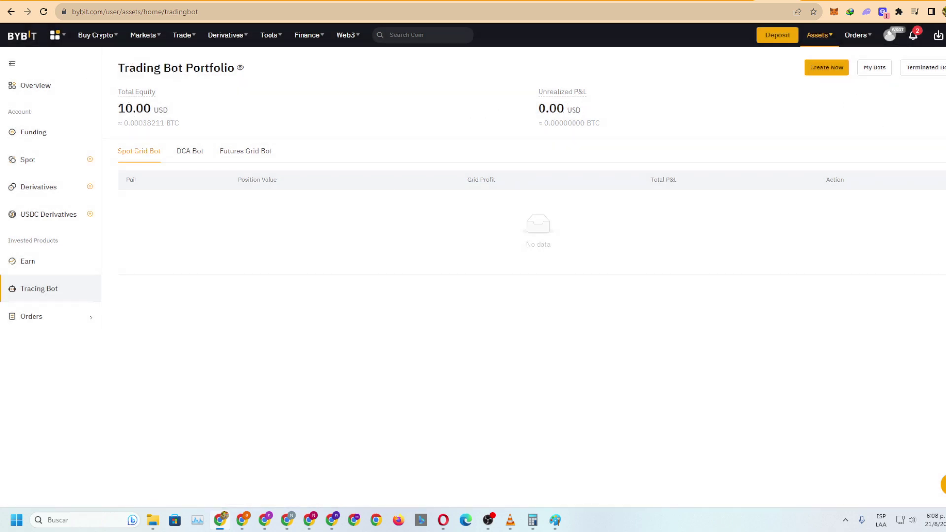
Step: Open the Funding account and try out a transfer of all USDT from Derivatives to Funding, closing it unsubmitted
mouse_move(858, 44)
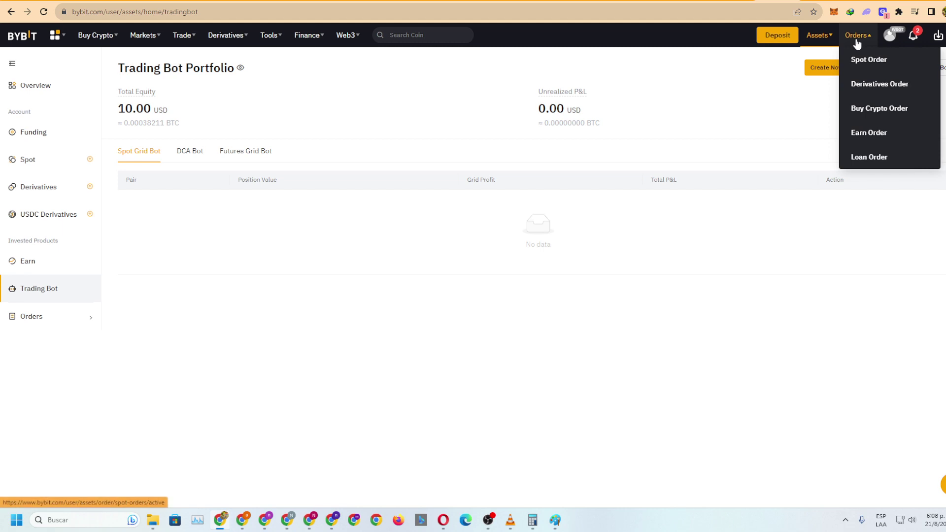
mouse_move(827, 43)
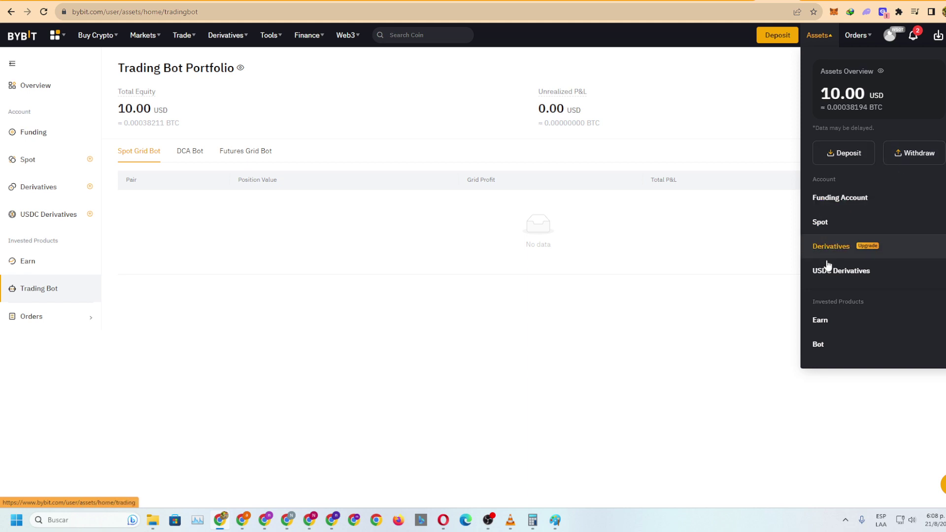
click(827, 198)
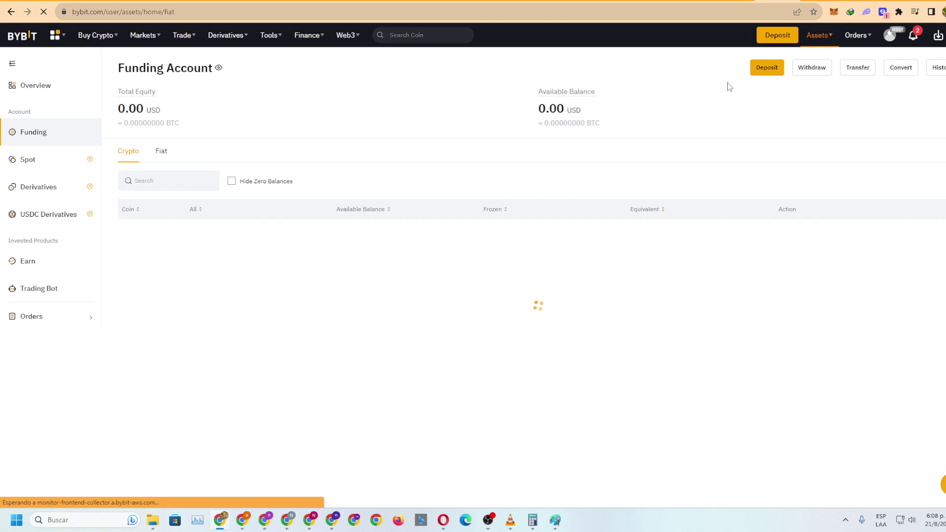
click(860, 69)
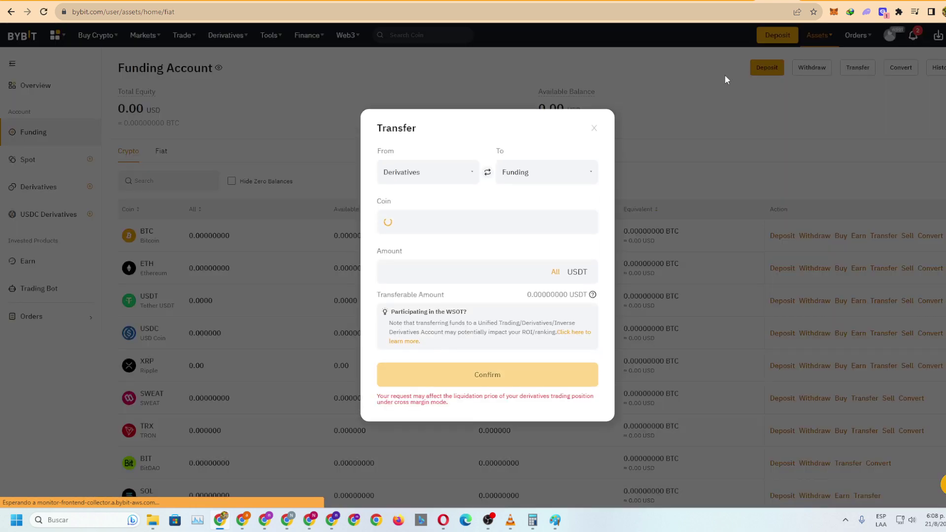
click(467, 174)
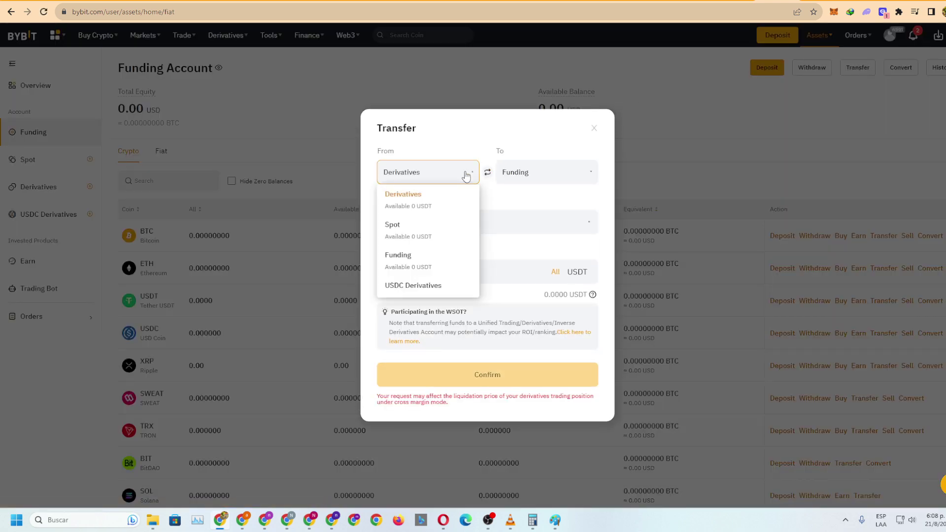
click(534, 181)
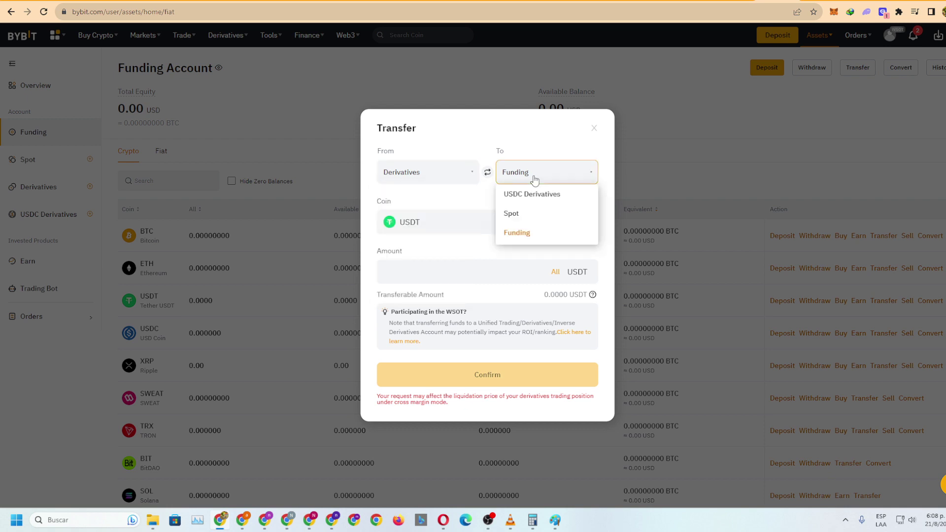
click(533, 180)
click(558, 275)
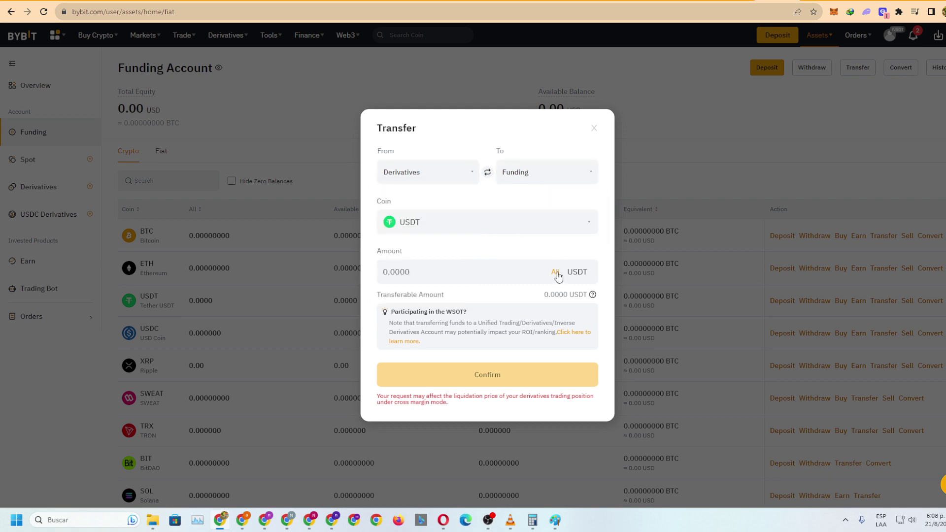
click(595, 129)
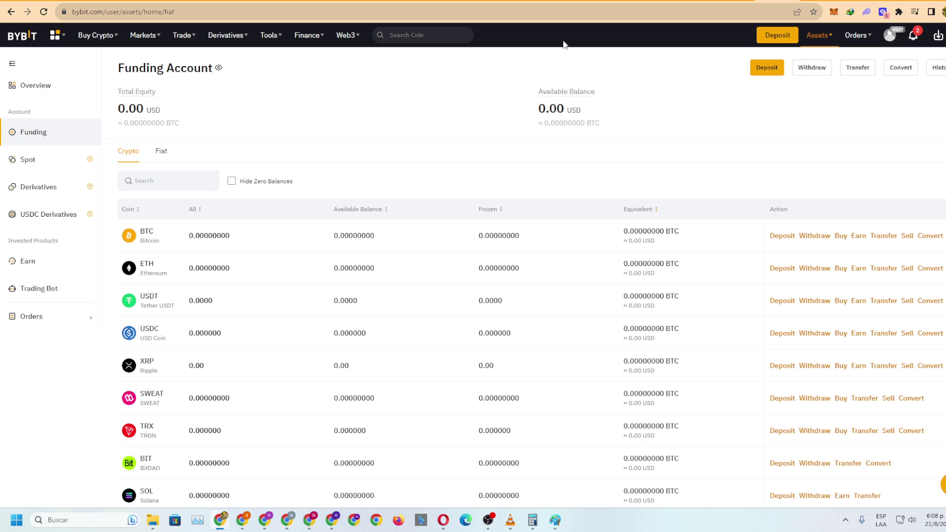
Step: Go to My Bots through the Trading Bot page and check the completed and active bots
click(788, 1)
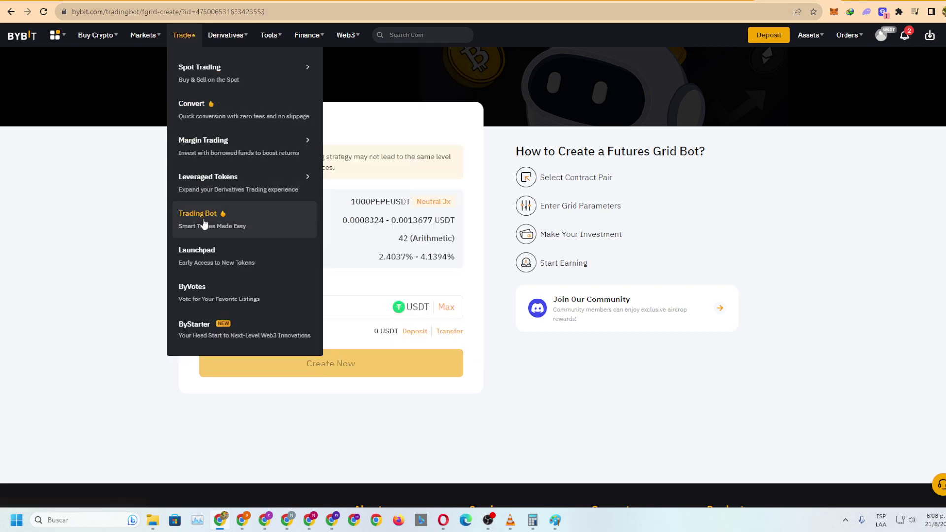
click(203, 159)
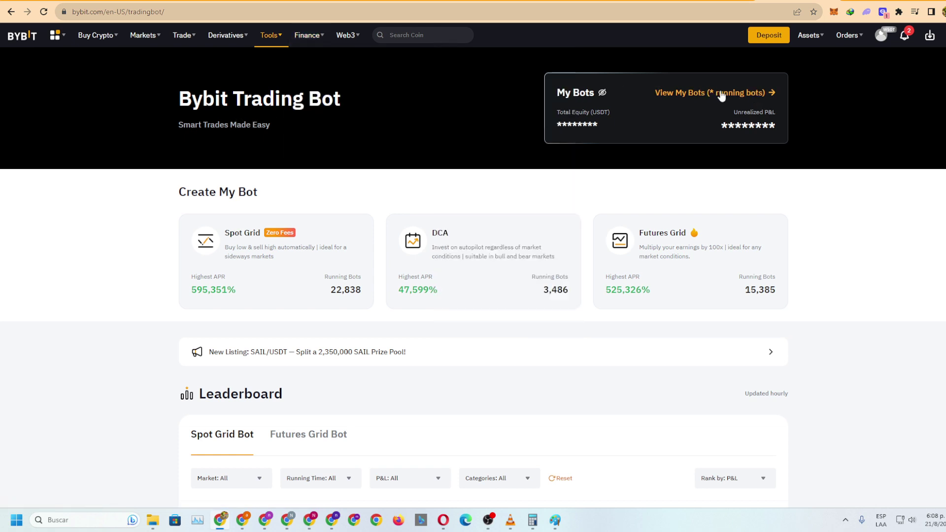
click(681, 93)
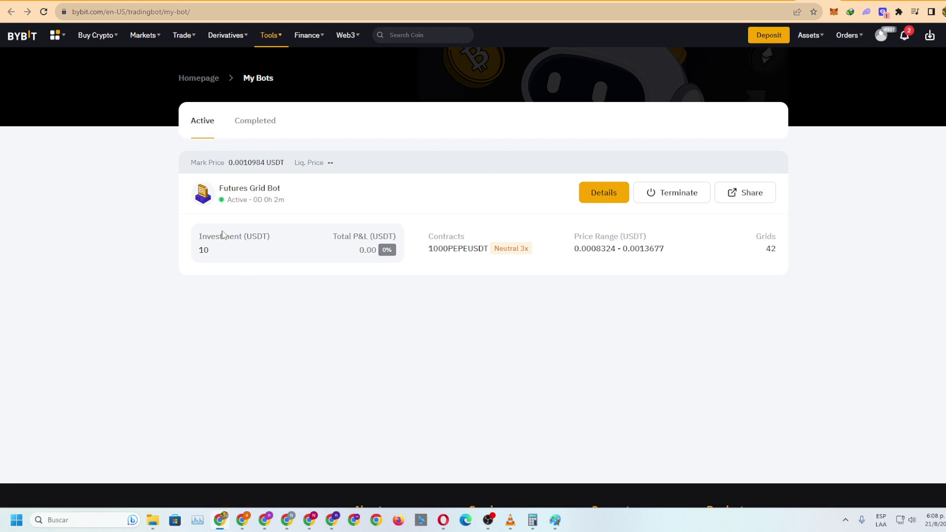
click(261, 125)
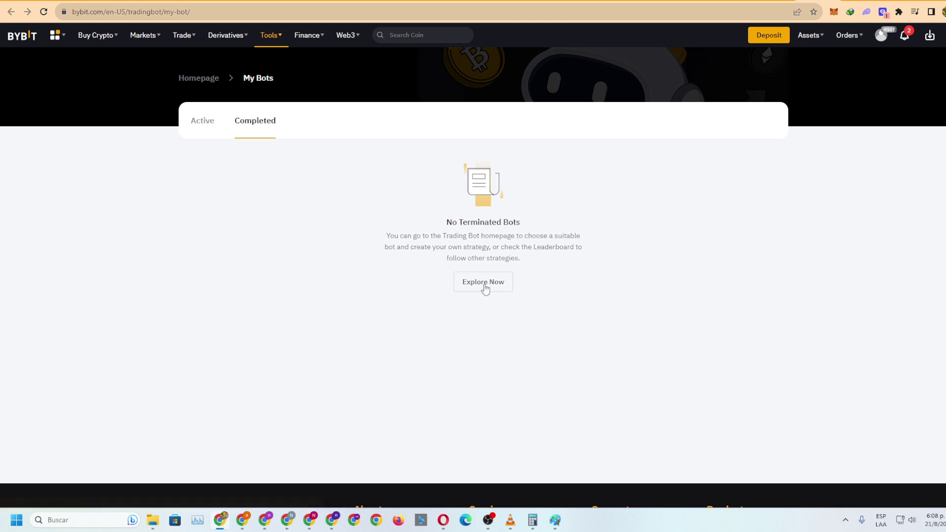
click(201, 120)
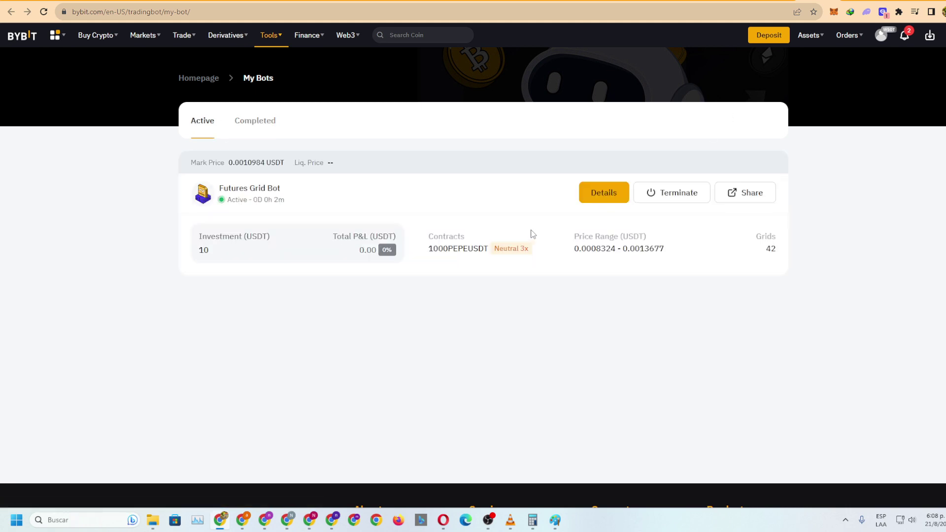
Step: Open the active Futures Grid bot's details and view its status and parameters
click(606, 196)
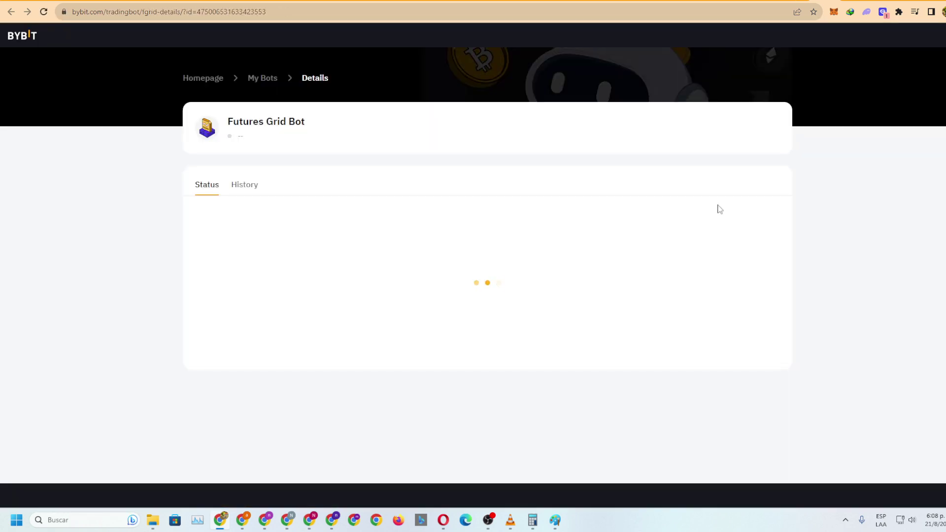
scroll(913, 264, down, 2)
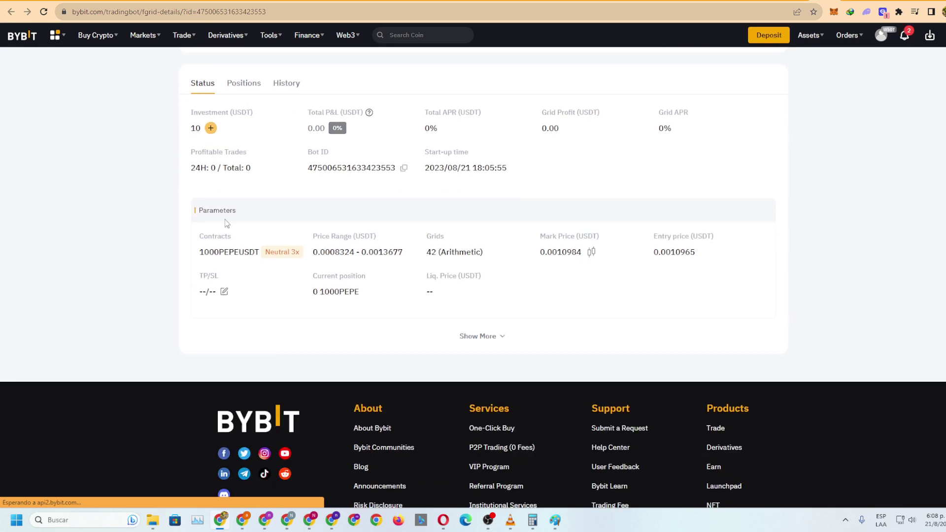
Step: Open the Futures Grid bot's positions and examine the quantities and prices of its buy and sell grid orders
scroll(281, 281, up, 2)
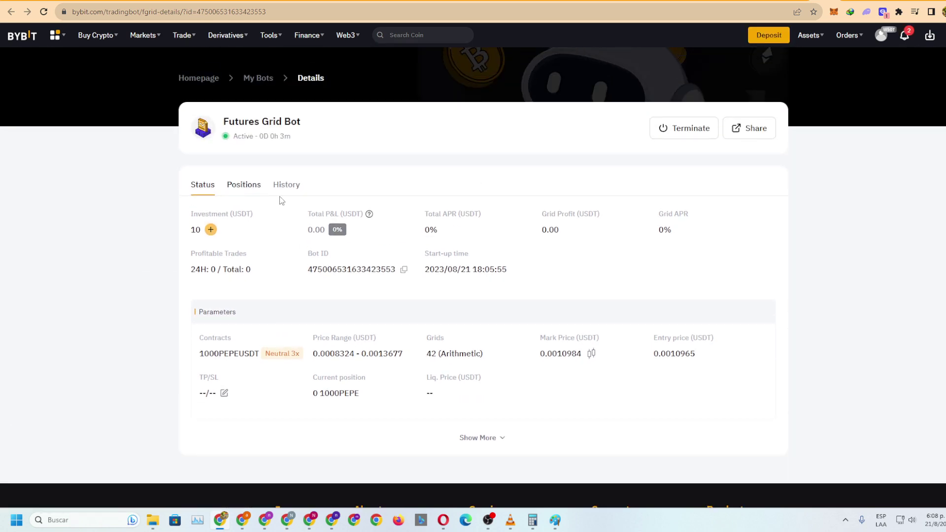
scroll(306, 266, down, 2)
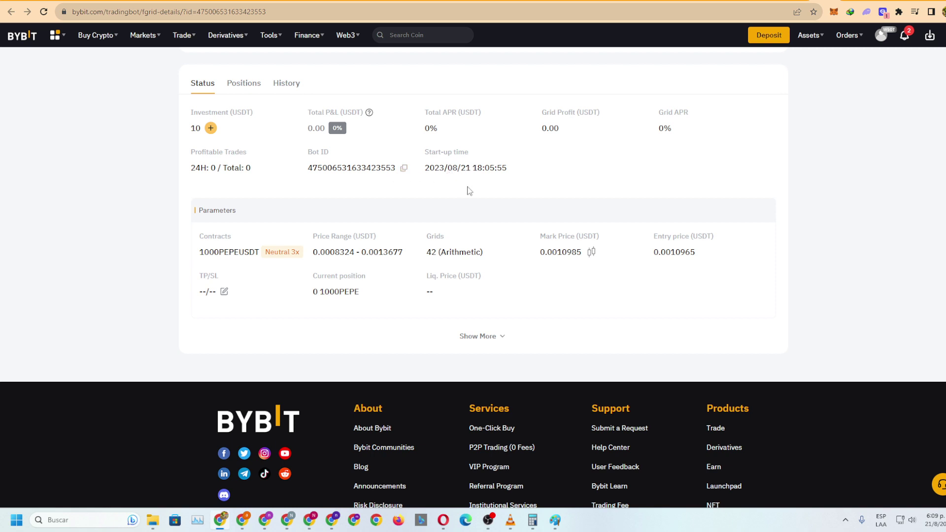
click(247, 85)
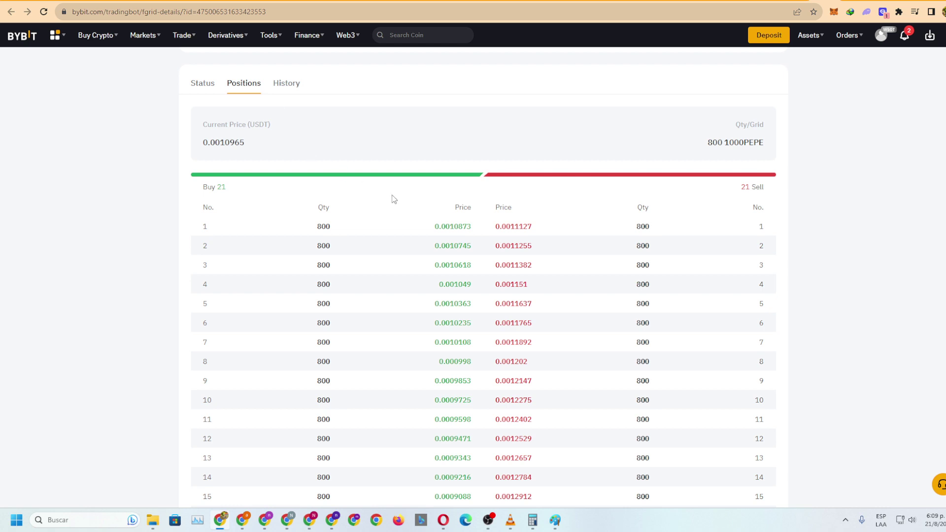
scroll(485, 284, down, 5)
scroll(485, 286, up, 6)
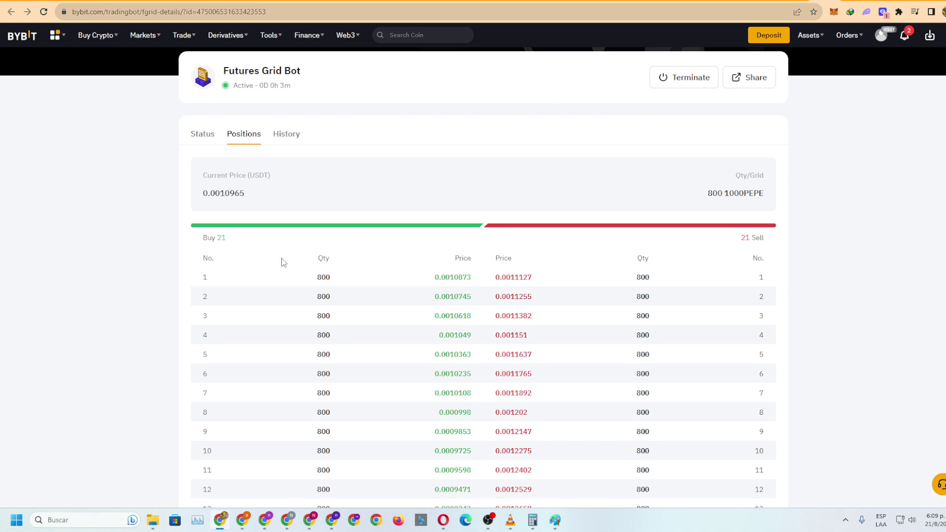
scroll(759, 242, down, 4)
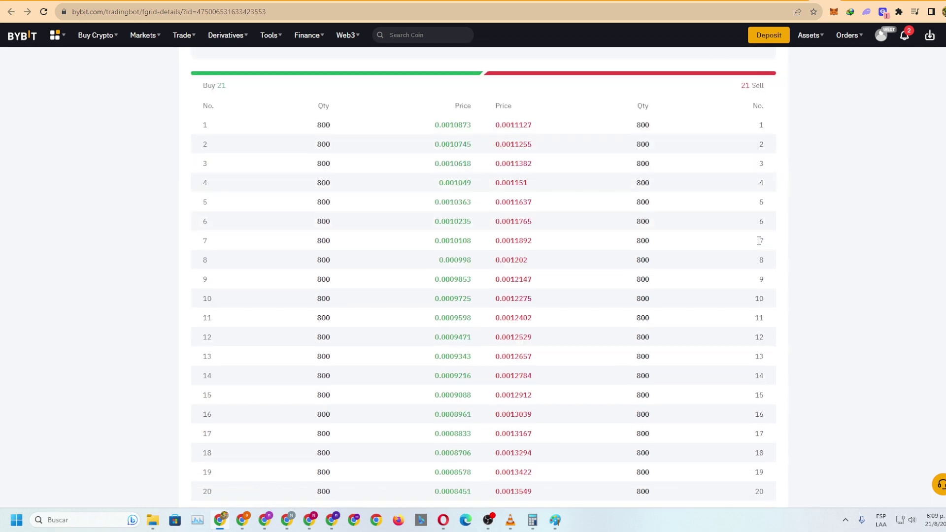
scroll(217, 406, up, 3)
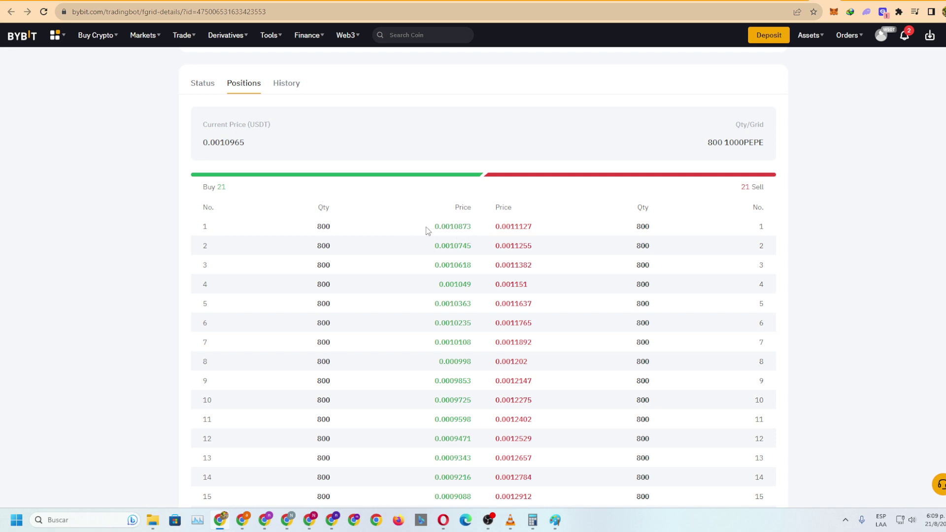
Step: Compare the paired buy and sell prices of the first grid levels and look through the rest of the order list
drag(433, 227, 474, 229)
drag(496, 228, 566, 231)
double_click(469, 228)
drag(500, 227, 537, 233)
drag(473, 246, 546, 247)
drag(473, 266, 581, 267)
drag(477, 288, 402, 291)
scroll(569, 293, down, 6)
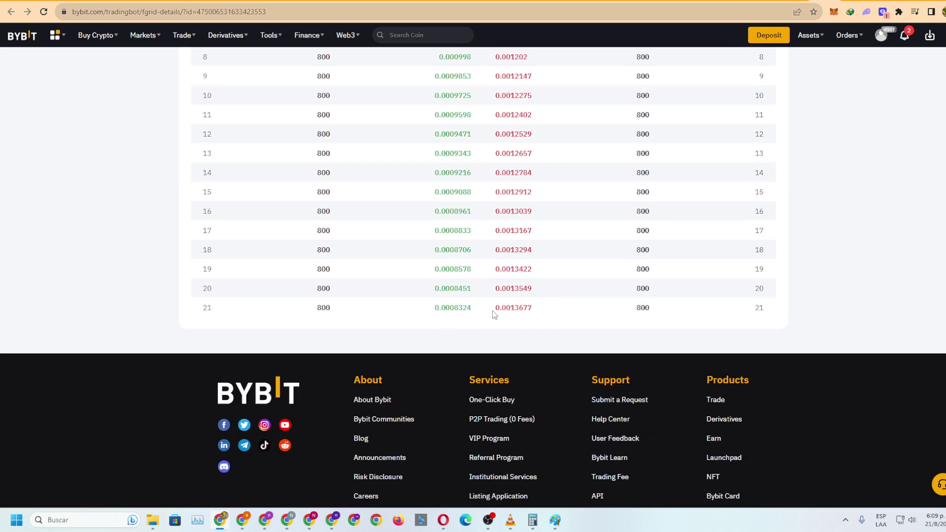
scroll(514, 332, up, 7)
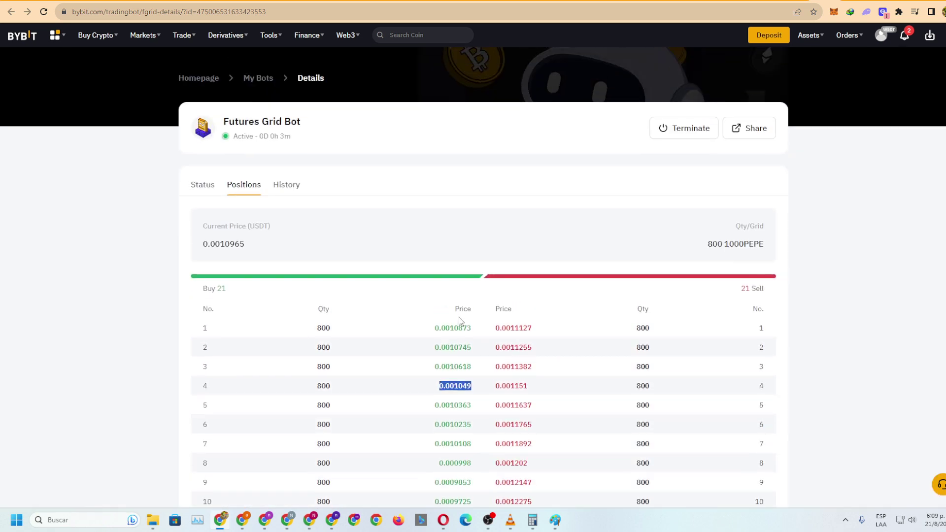
click(459, 320)
Step: Return to the bot's status view and review its investment, profit and parameters
click(205, 187)
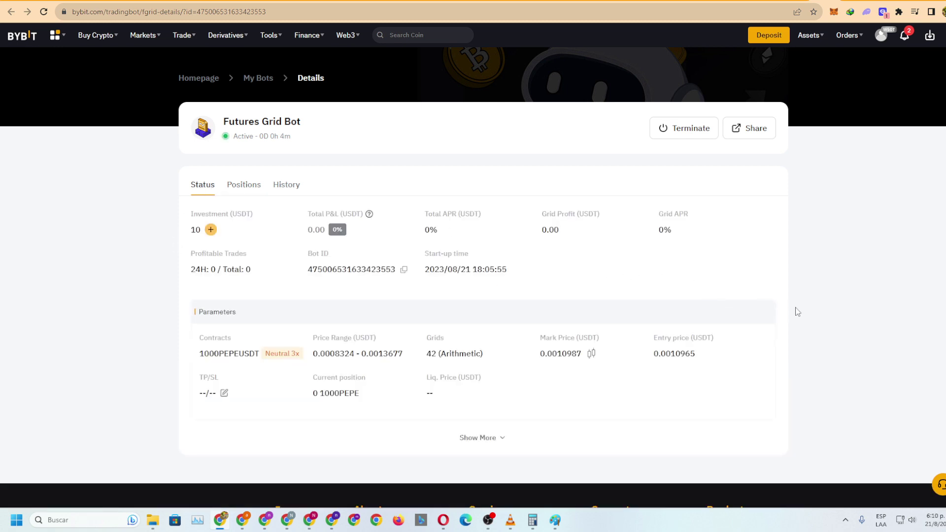
scroll(796, 310, down, 4)
scroll(796, 310, up, 4)
click(556, 520)
mouse_move(55, 123)
mouse_down()
mouse_move(141, 162)
mouse_move(101, 94)
mouse_move(43, 86)
mouse_move(117, 152)
mouse_move(127, 127)
mouse_move(73, 158)
mouse_move(104, 129)
mouse_move(106, 155)
mouse_up()
key(alt+Tab)
Step: Go back to the Trading Bot homepage and look through the Spot Grid Bot leaderboard
click(258, 78)
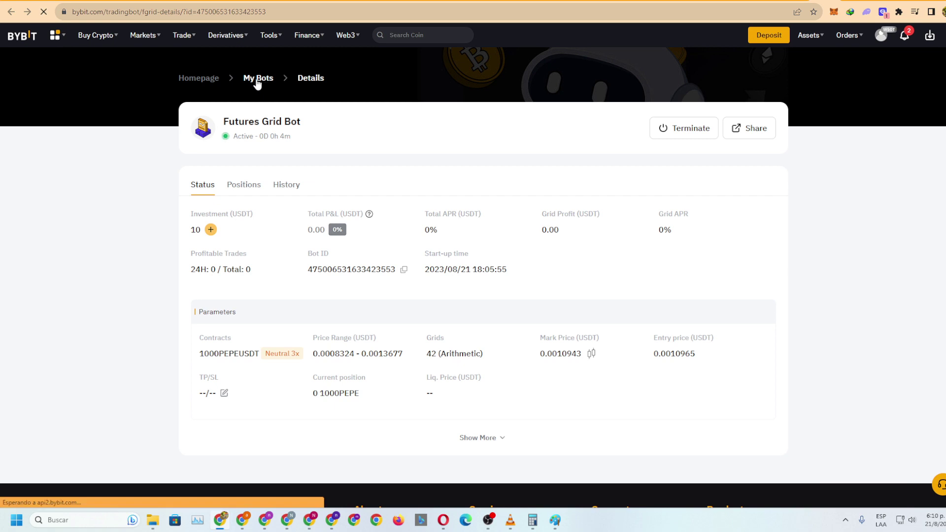
click(207, 81)
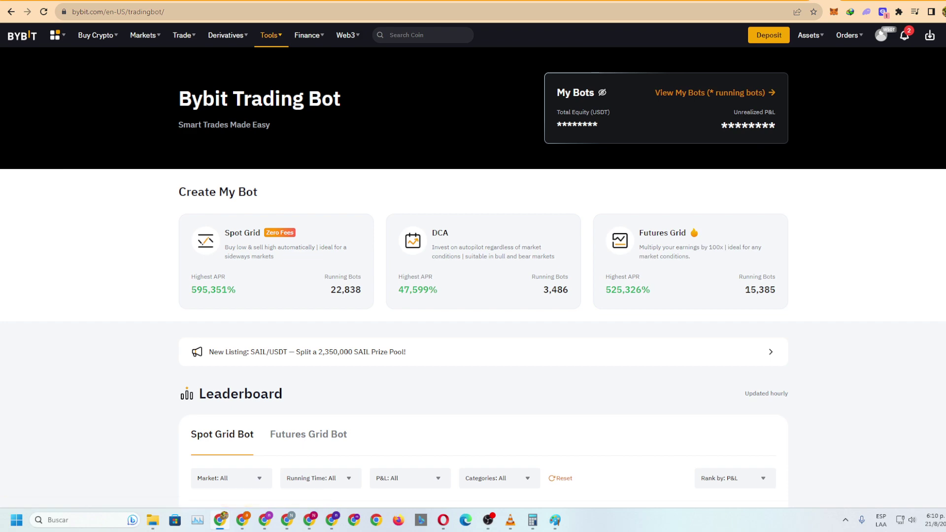
scroll(473, 276, down, 5)
scroll(939, 306, down, 3)
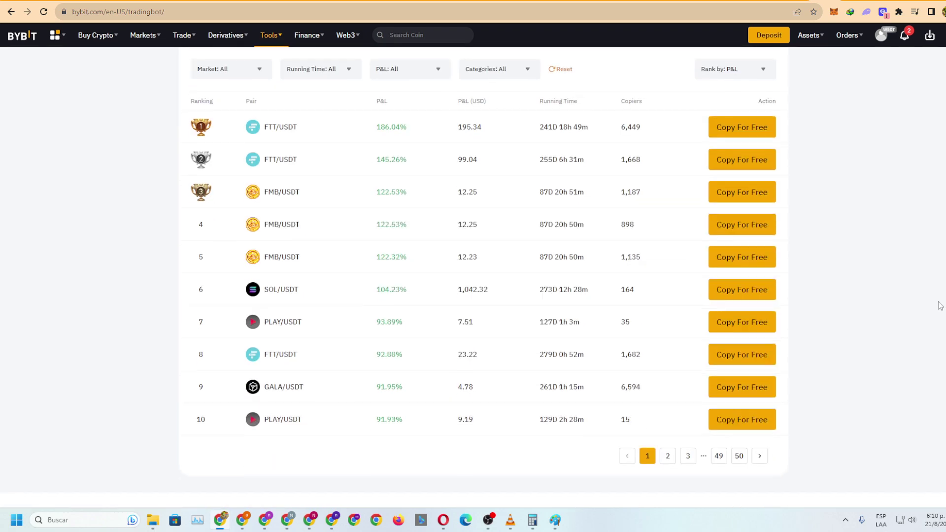
scroll(939, 307, down, 4)
scroll(939, 307, up, 6)
scroll(940, 305, up, 6)
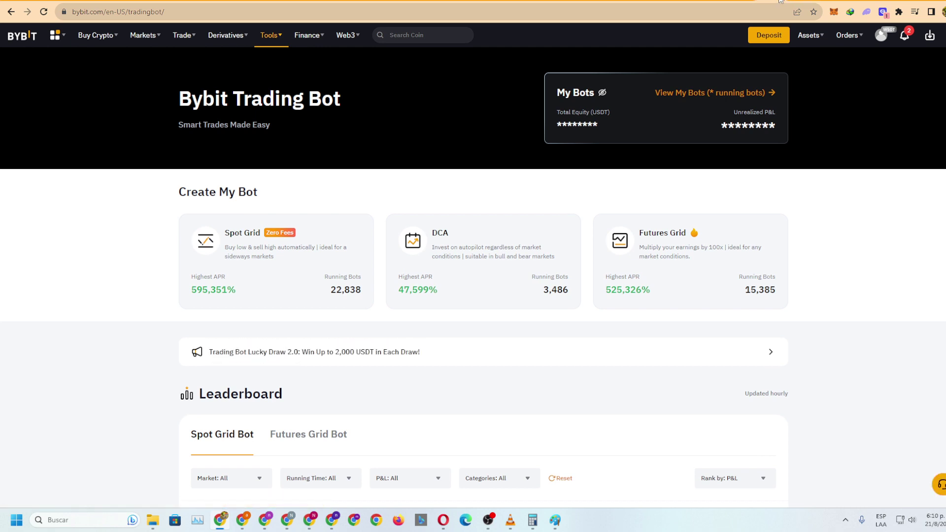
click(801, 1)
click(791, 1)
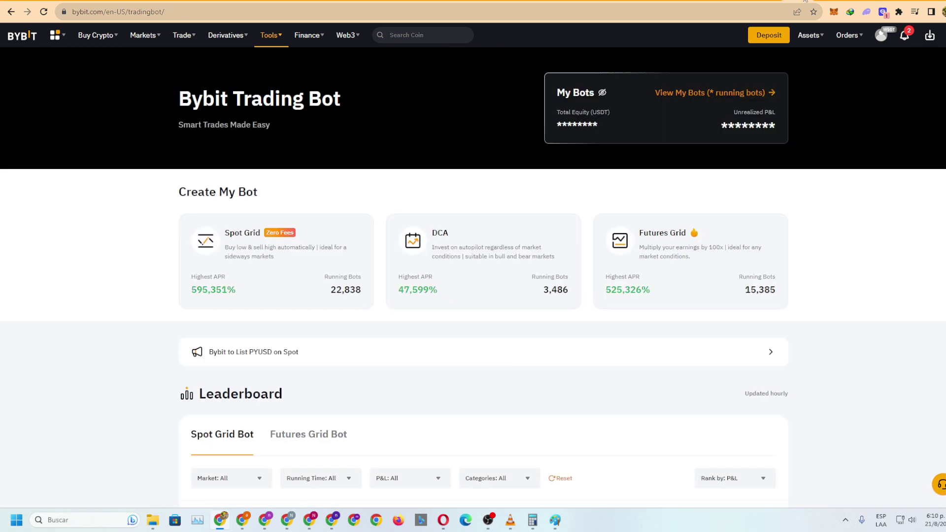
right_click(783, 1)
click(802, 68)
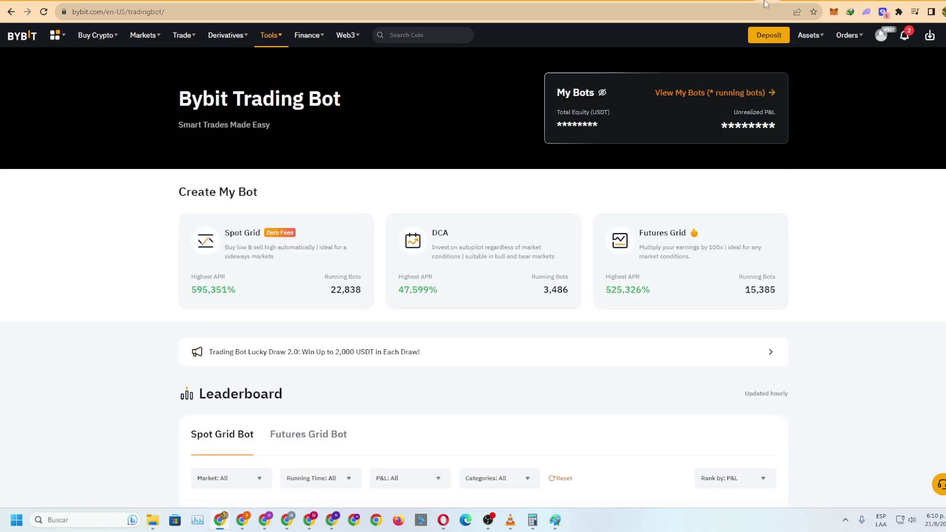